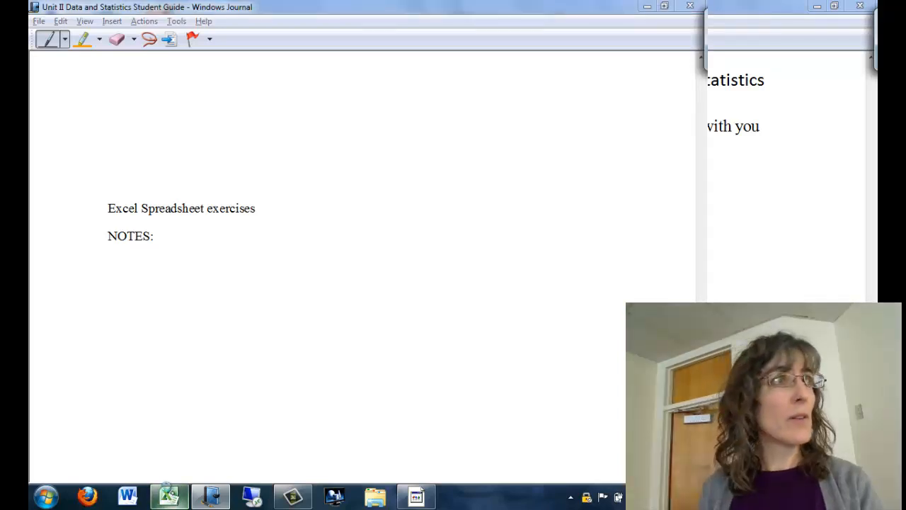
Step: Switch to the blank Excel workbook and launch the Intel Graphics and Media Control Panel
left_click(168, 496)
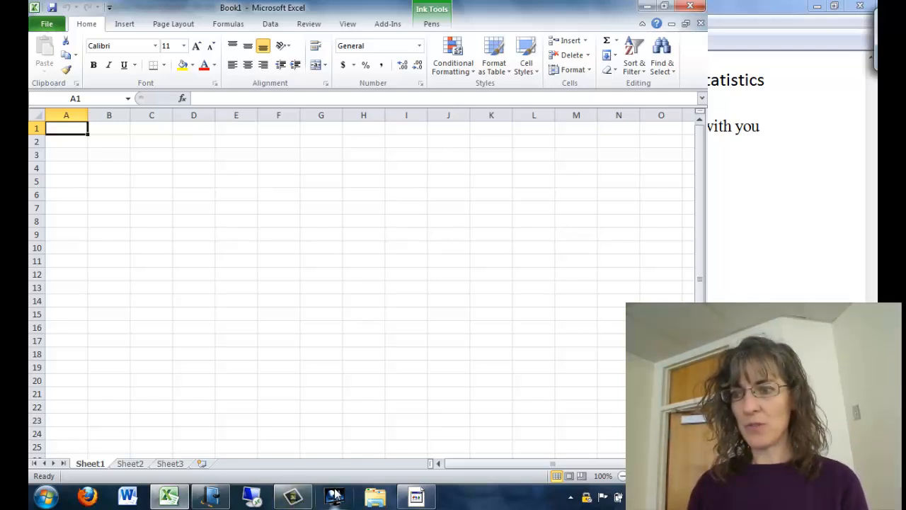
left_click(335, 497)
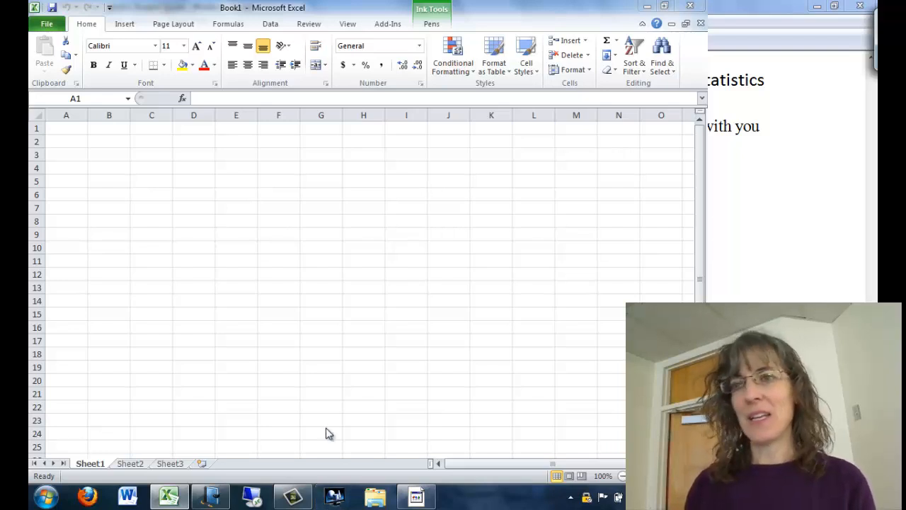
Step: Enter x as the column header in cell A1 of the blank Excel sheet
left_click(58, 128)
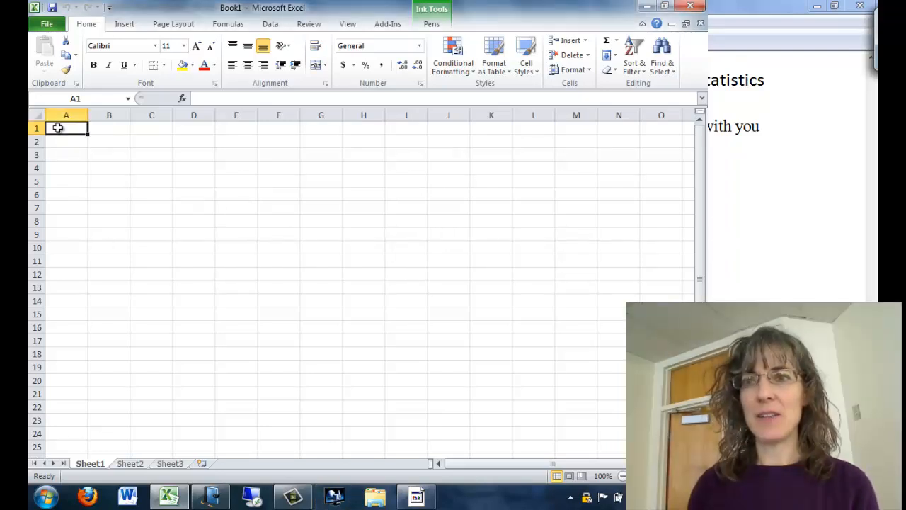
type("x")
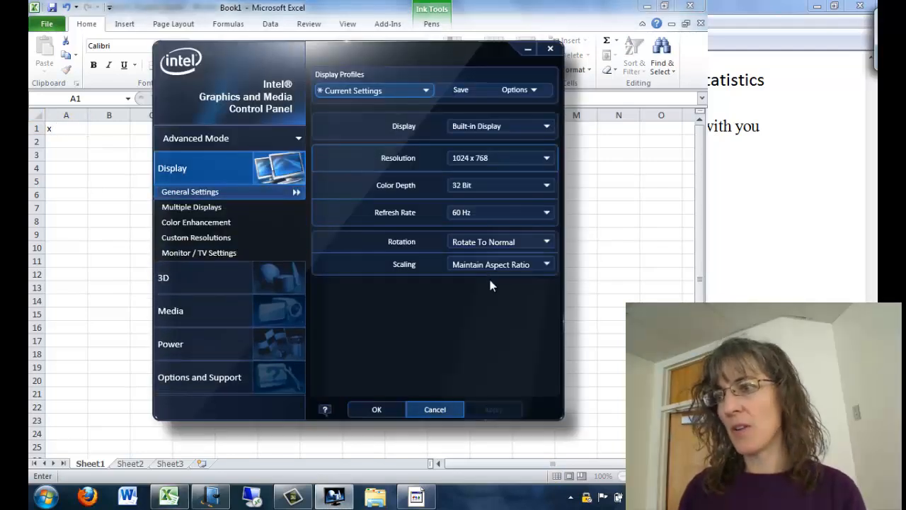
Step: Set the built-in display's scaling to Scale Full Screen in the Intel control panel and keep the new settings
left_click(491, 266)
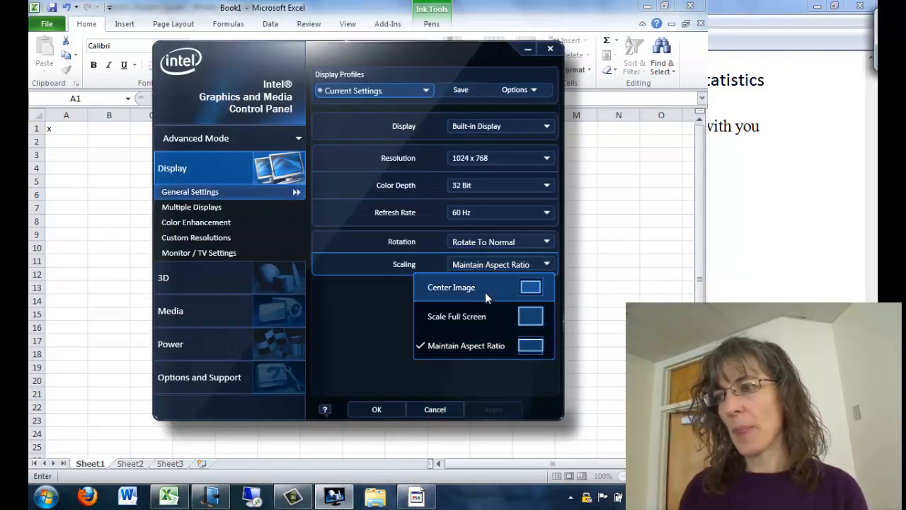
left_click(482, 315)
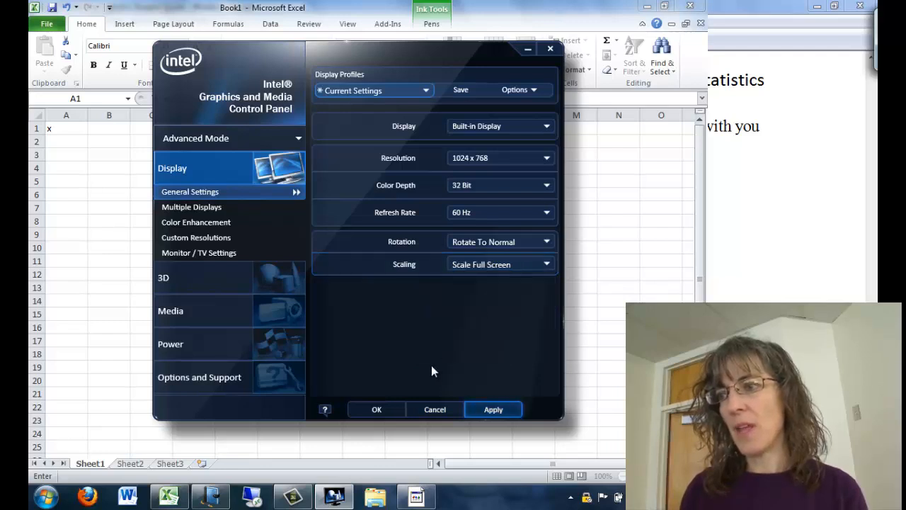
left_click(378, 409)
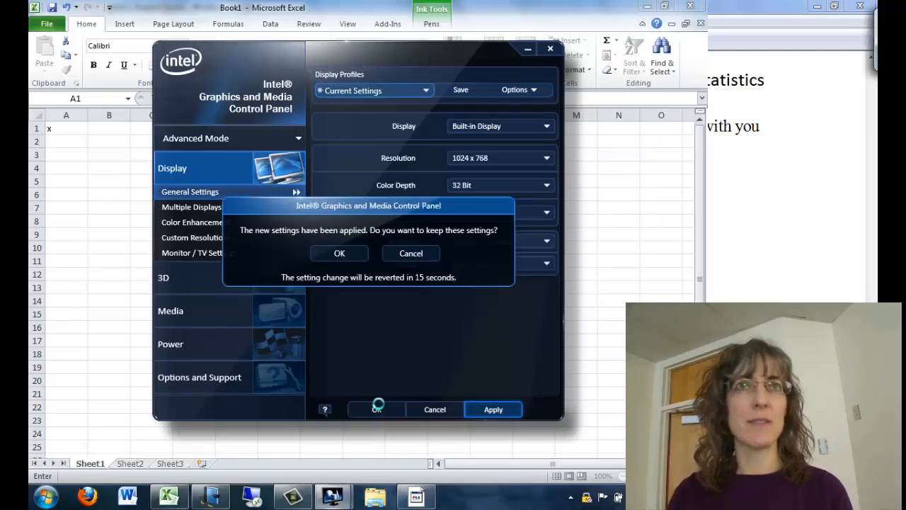
left_click(355, 255)
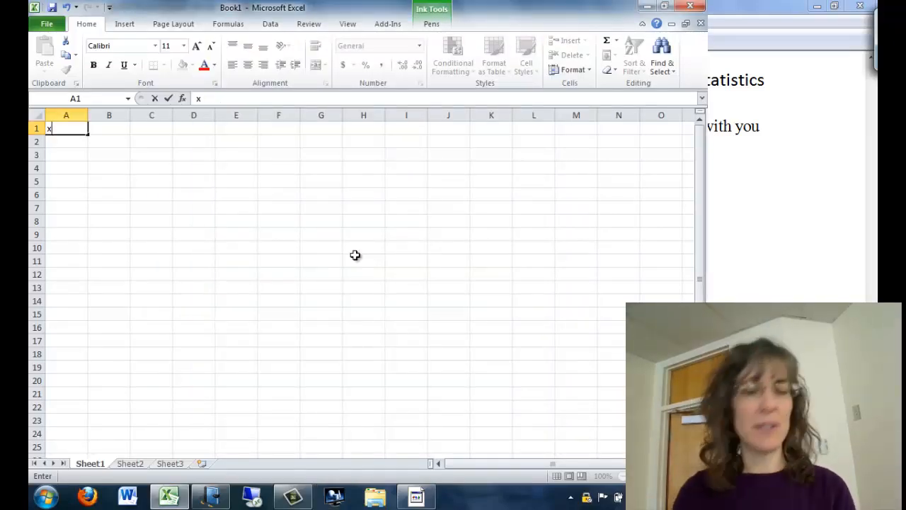
Step: Enter "x squared" as the header in cell B1, beside the x header
key("Tab")
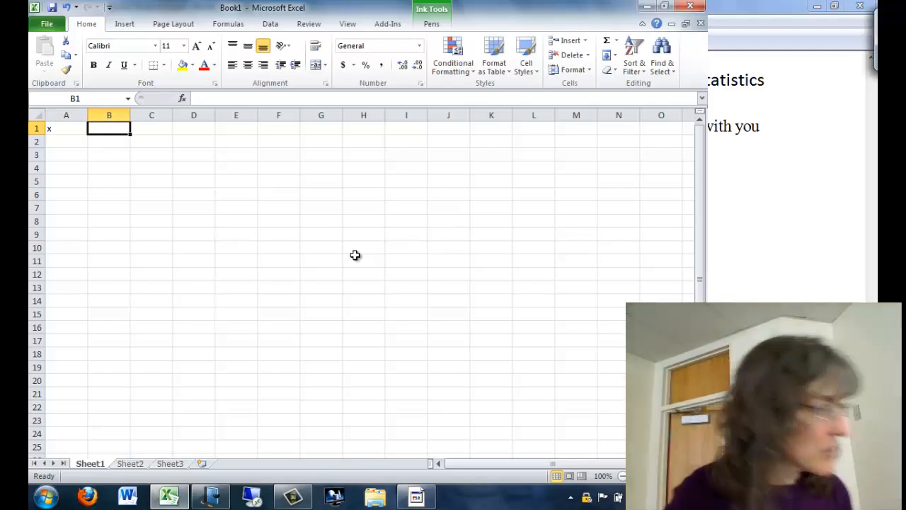
type("x")
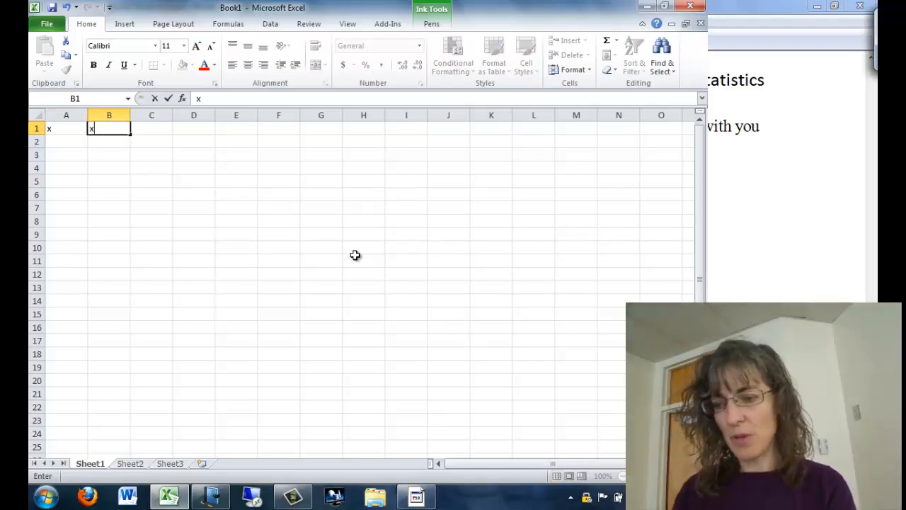
type(" squared")
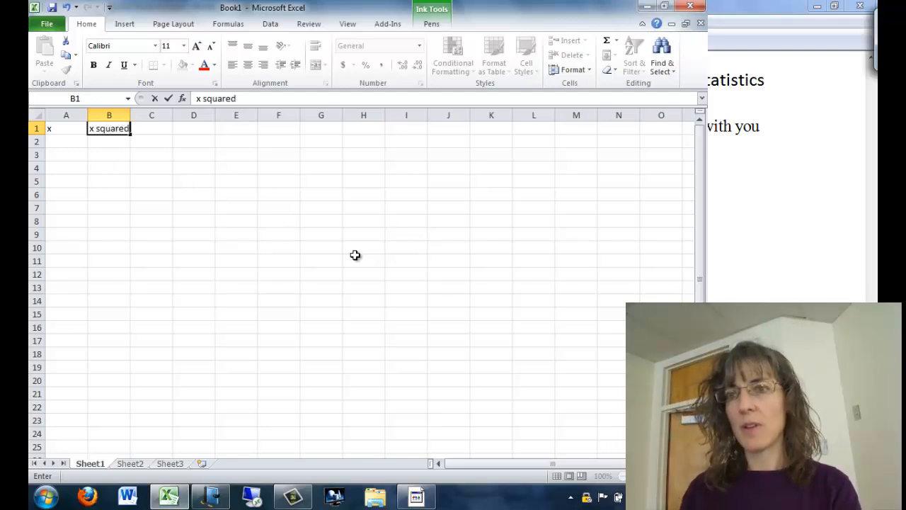
key("Return")
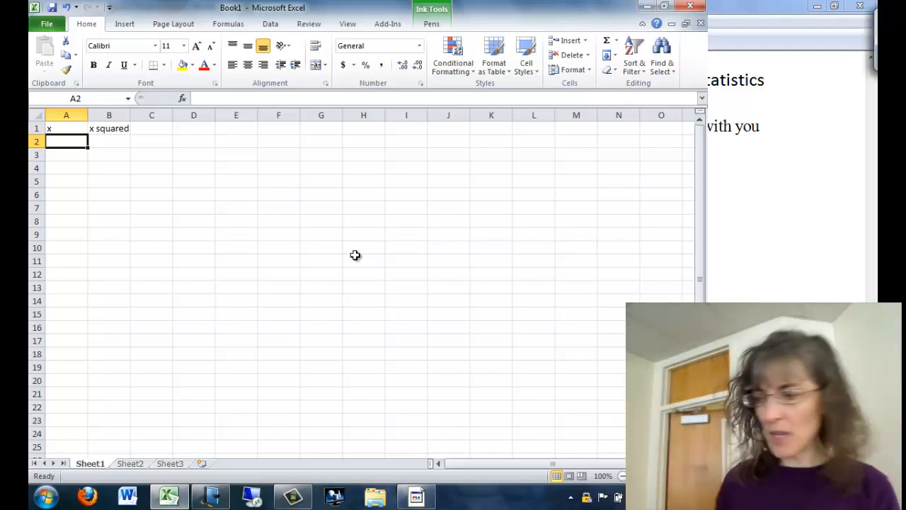
Step: Fill the x column in cells A2 to A7 with the values -1, 1, 2, 5, 10 and 50
type("-1")
key("Return")
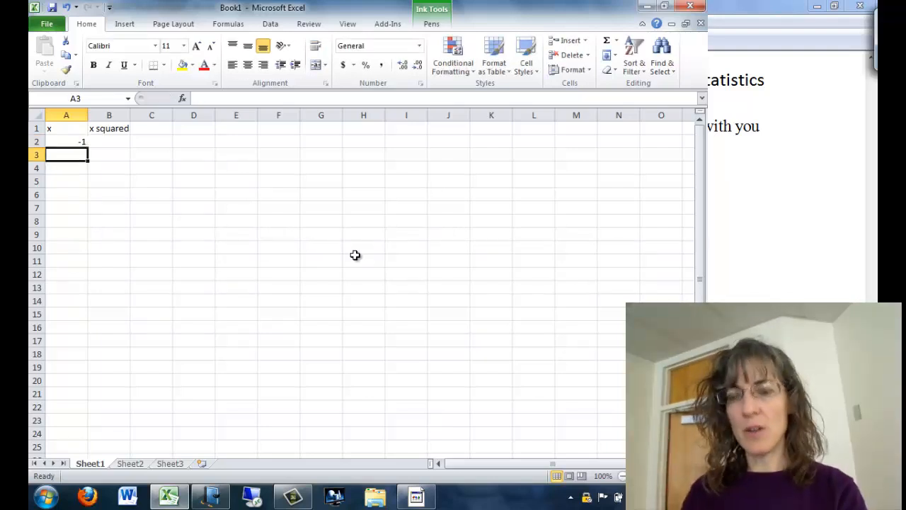
type("1")
key("Return")
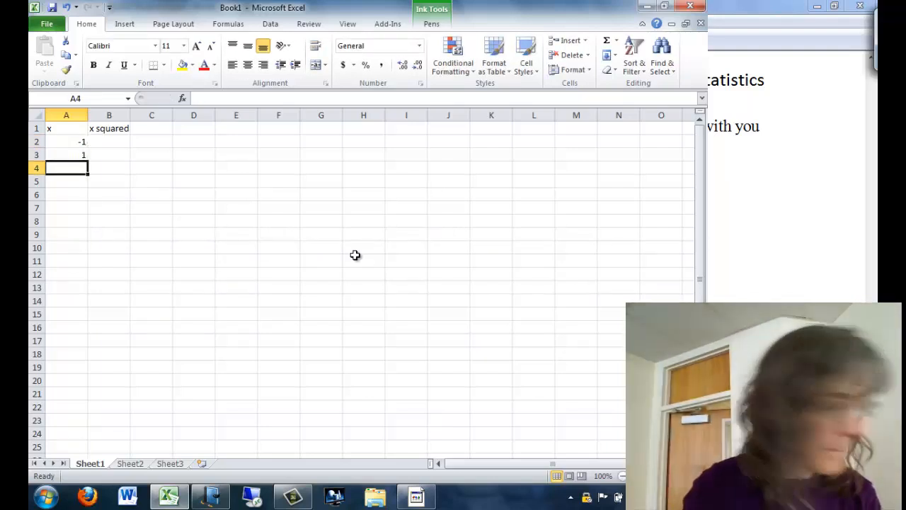
type("2")
key("Return")
type("5")
key("Return")
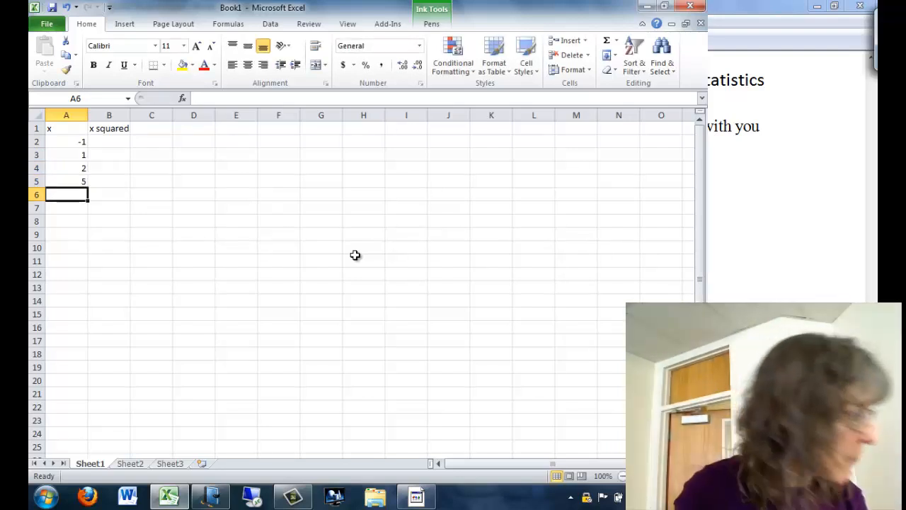
type("10")
key("Return")
type("5")
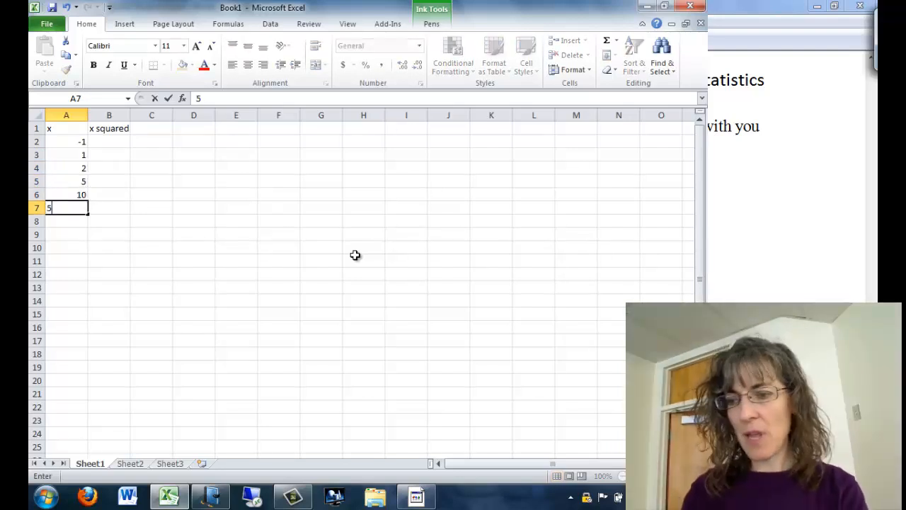
type("0")
key("Return")
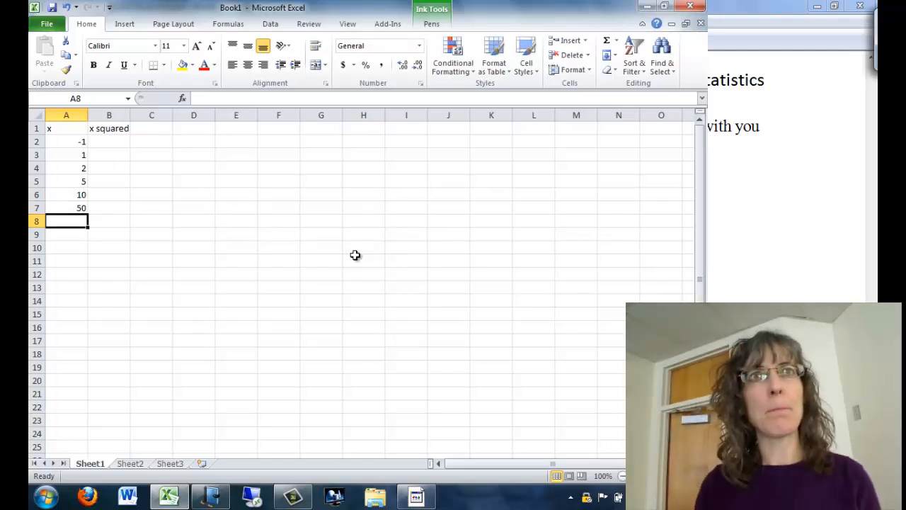
Step: Insert an empty column in front of the x column
left_click(66, 119)
right_click(67, 120)
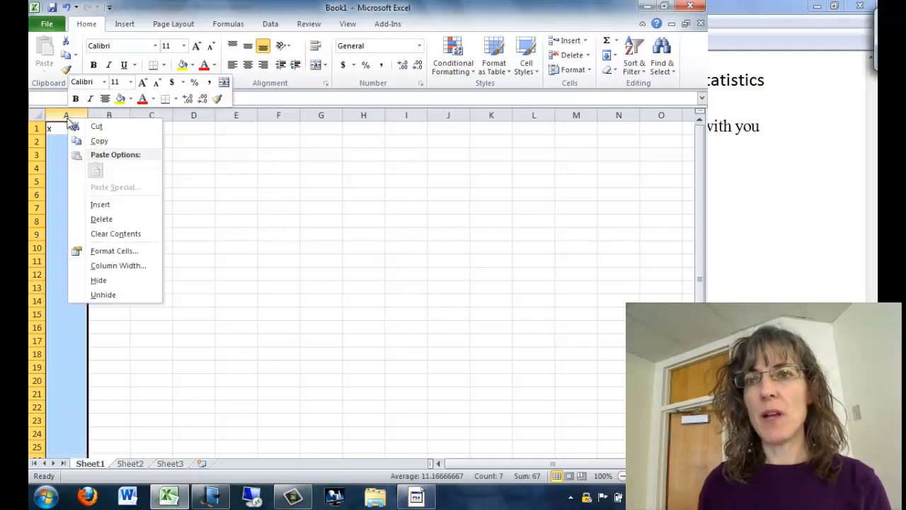
left_click(98, 204)
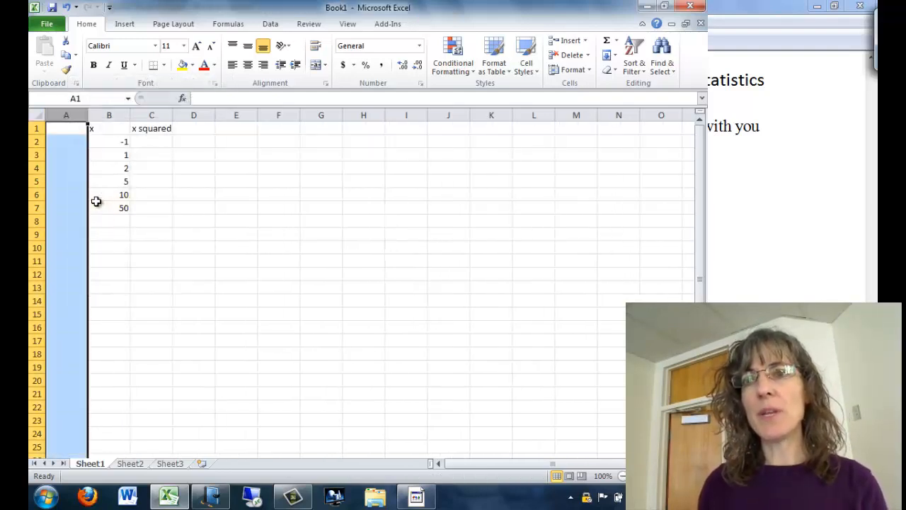
Step: Label cell A8 "sum of x's" and cell A9 "squared sum", and fit column A's width to the text
left_click(57, 222)
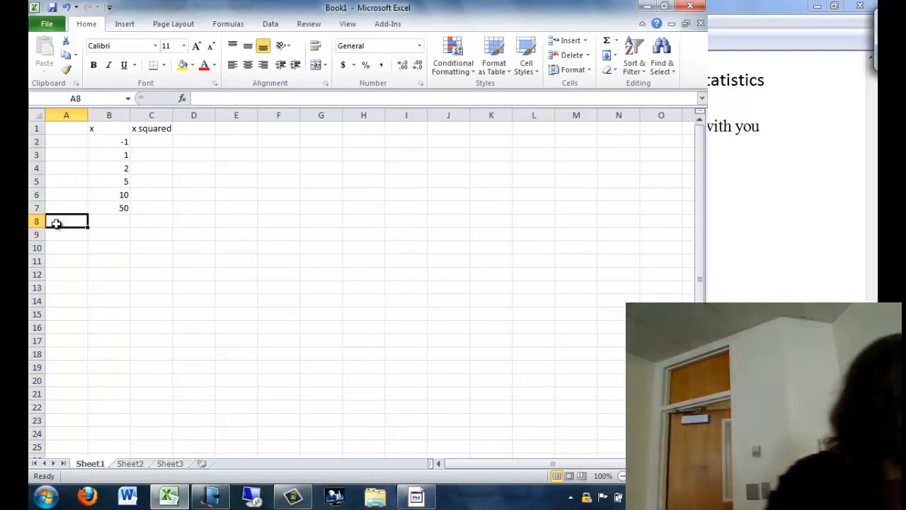
type("s")
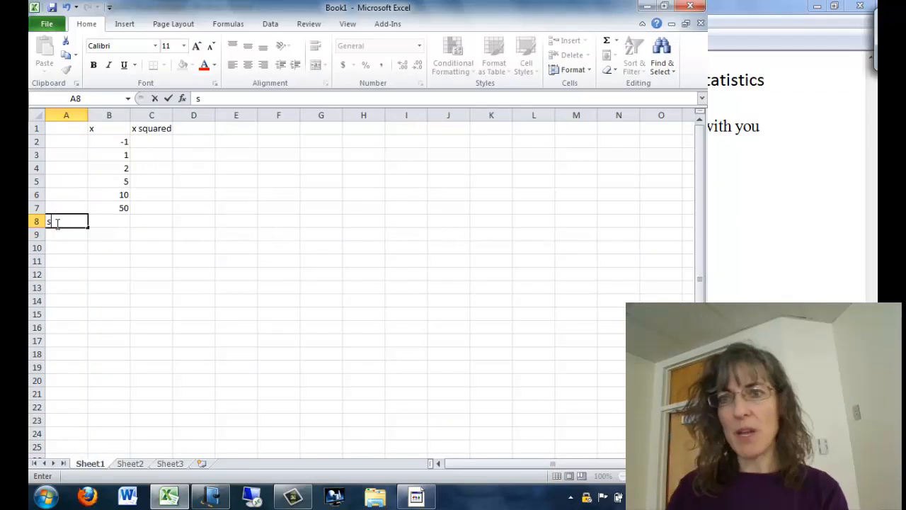
type("um of ")
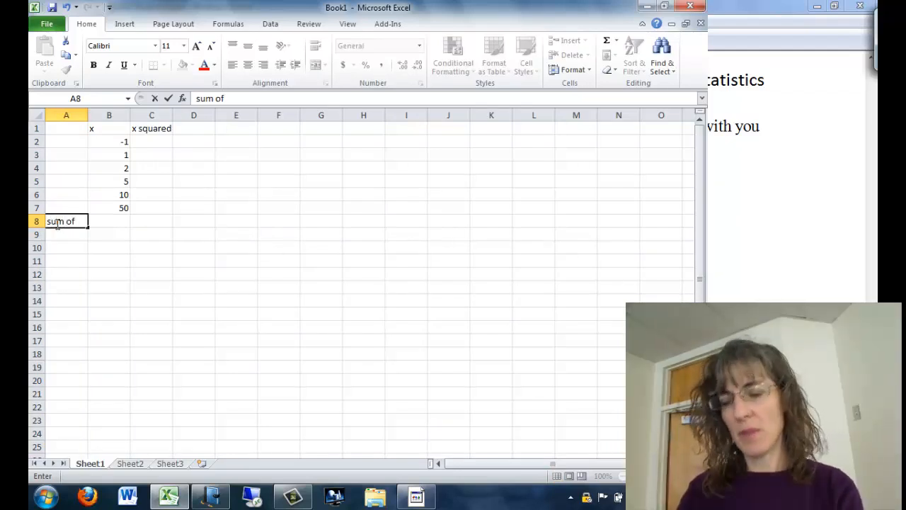
type("x's")
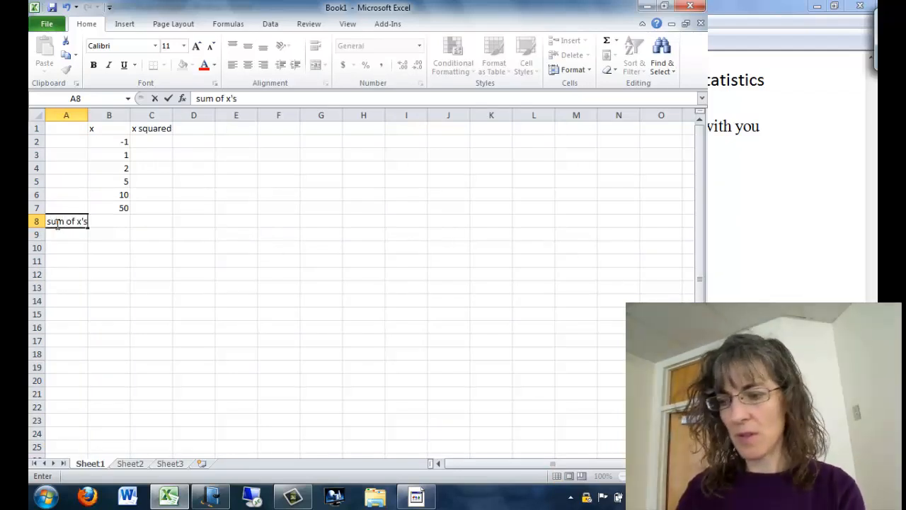
key("Return")
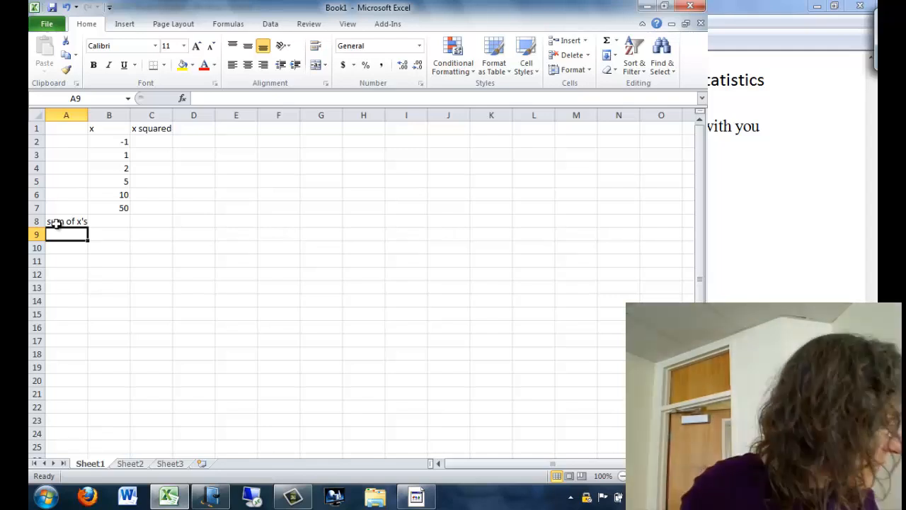
type("squ")
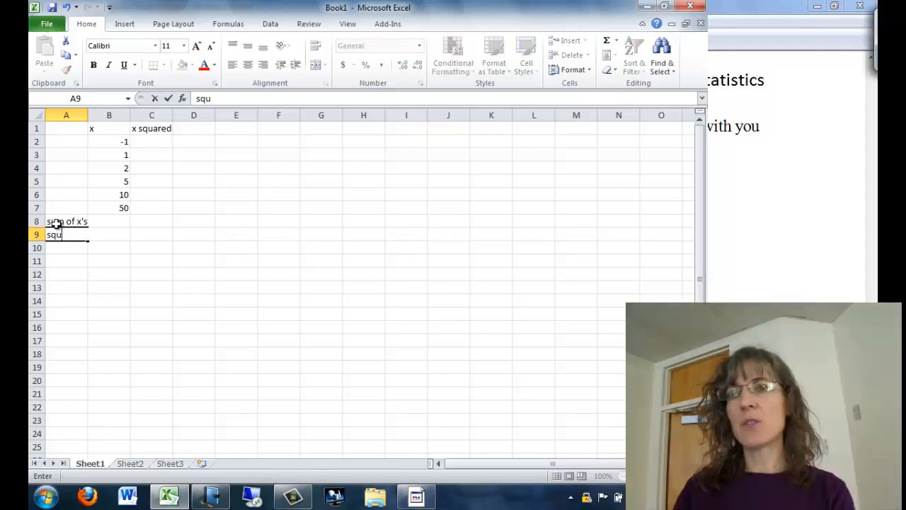
type("ared sum")
key("Return")
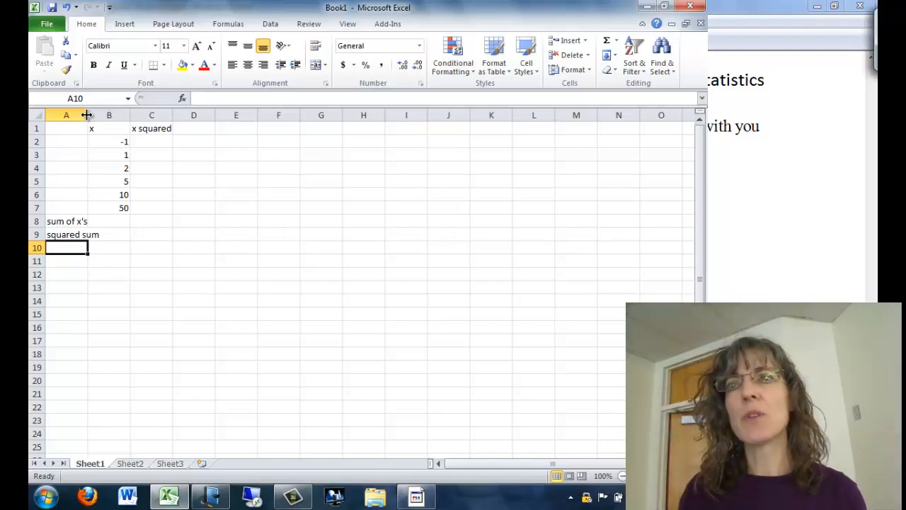
double_click(86, 115)
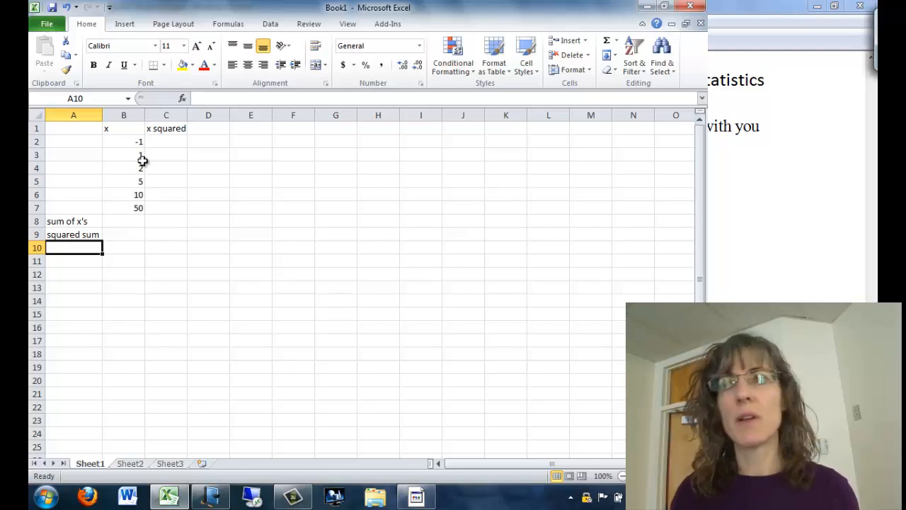
Step: Enter the formula =(B2)^2 in cell C2 to square the first x value
left_click(167, 140)
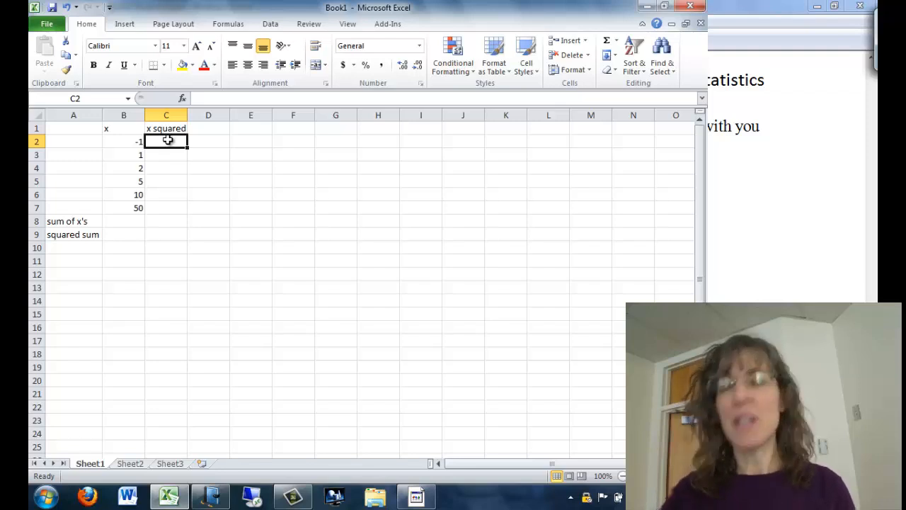
type("=")
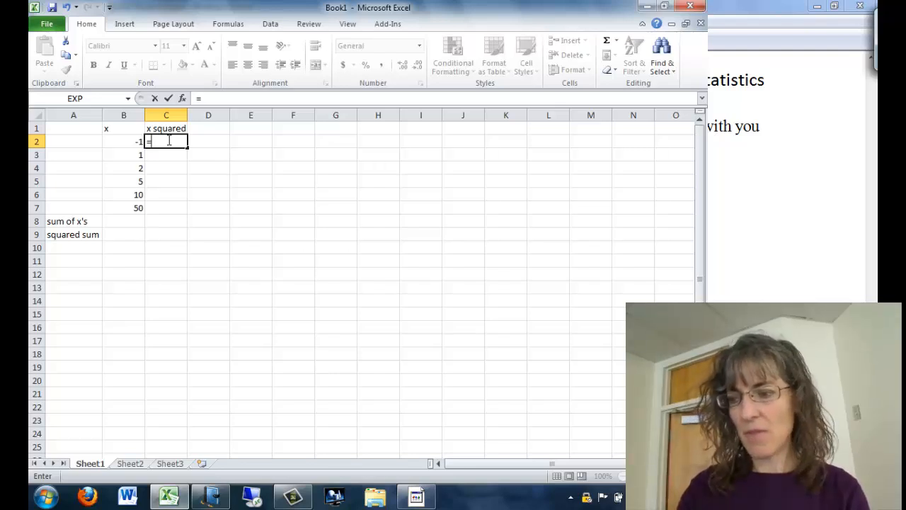
type("(")
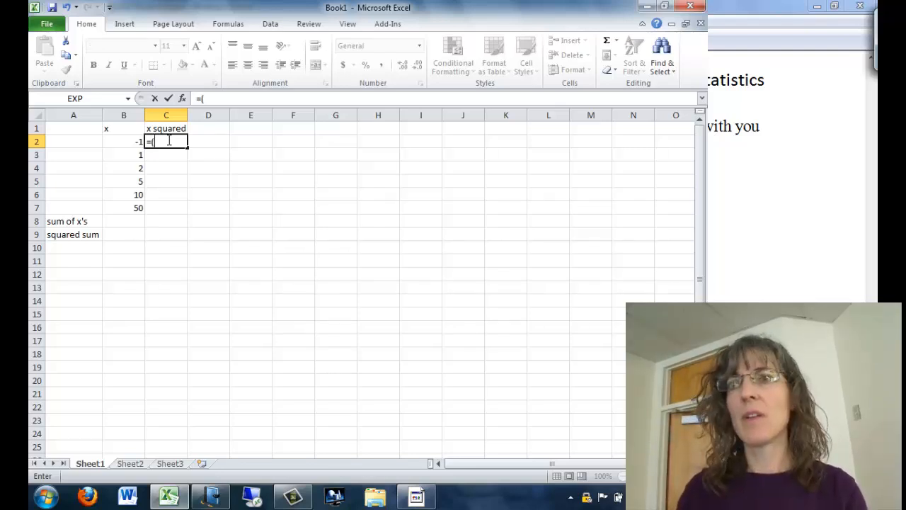
left_click(125, 142)
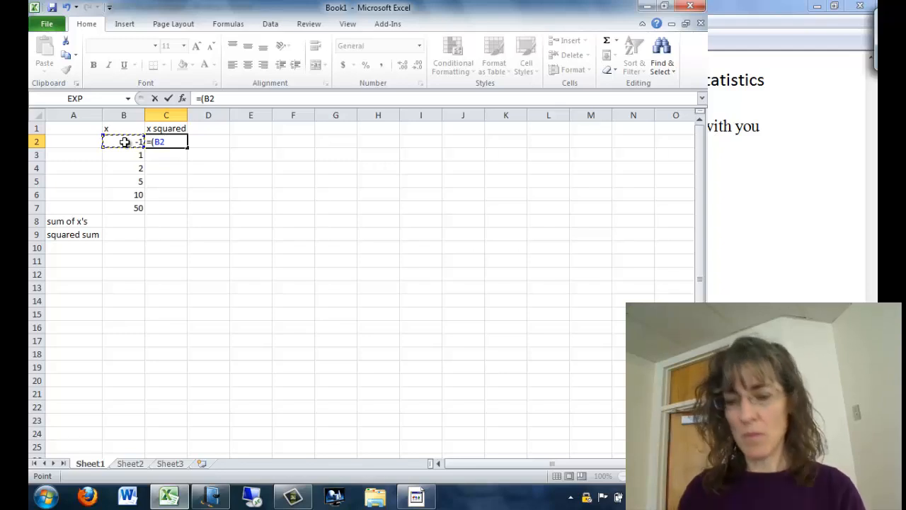
type(")")
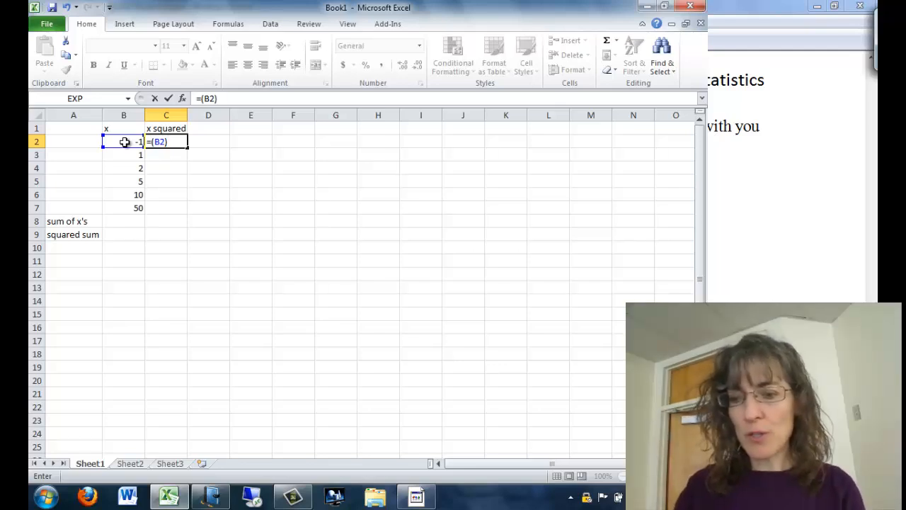
type("^")
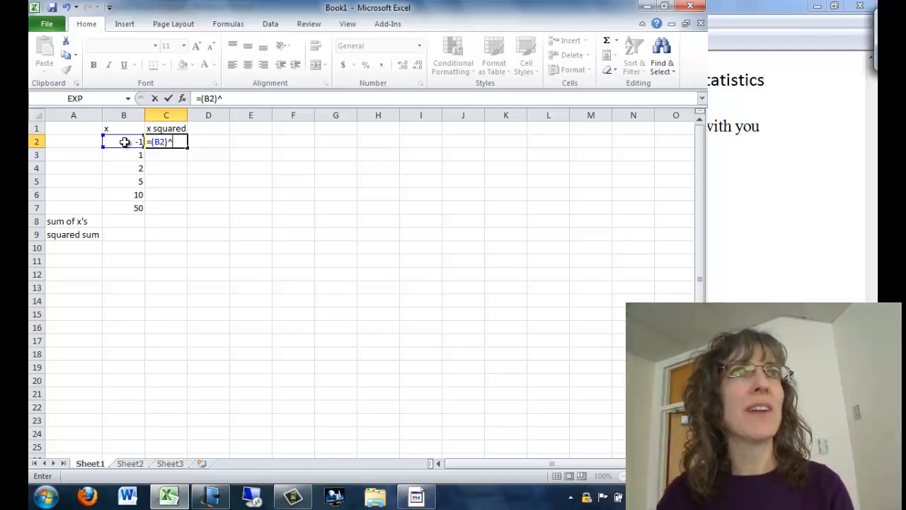
type("2")
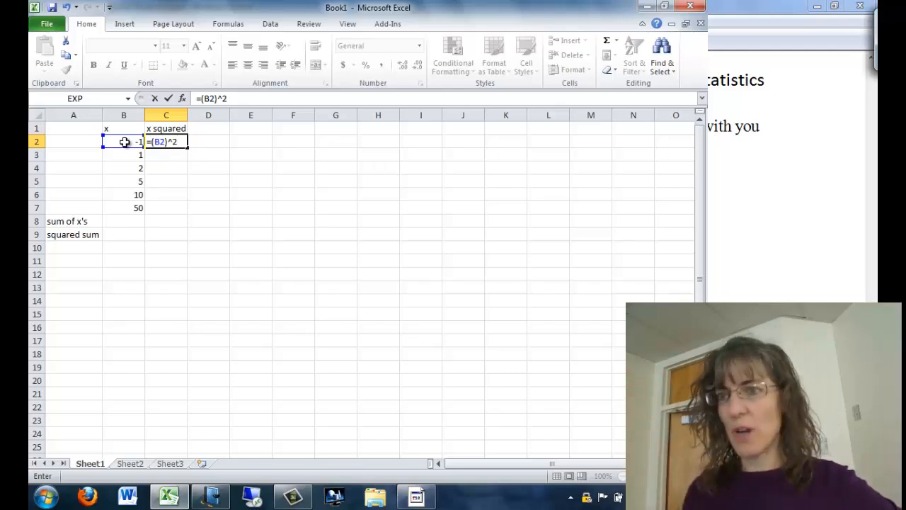
key("Return")
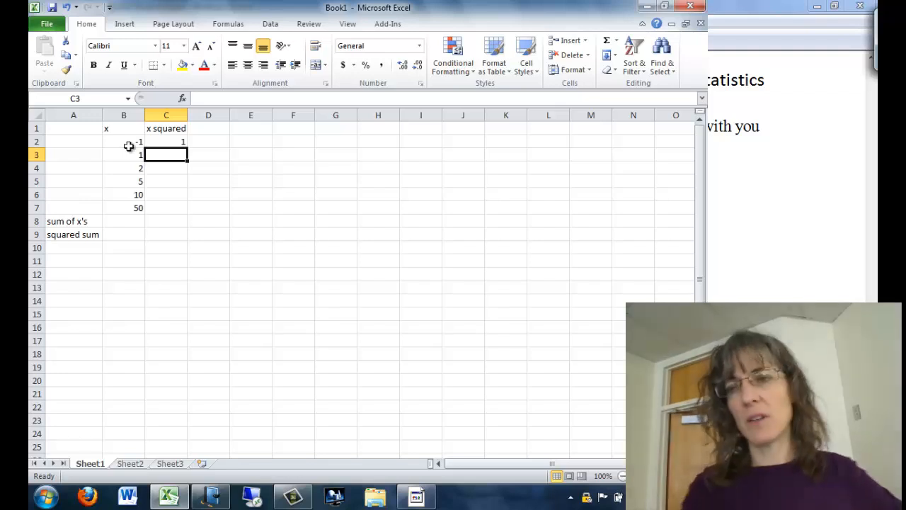
Step: Copy the squaring formula from cell C2 down through cell C7
left_click(179, 142)
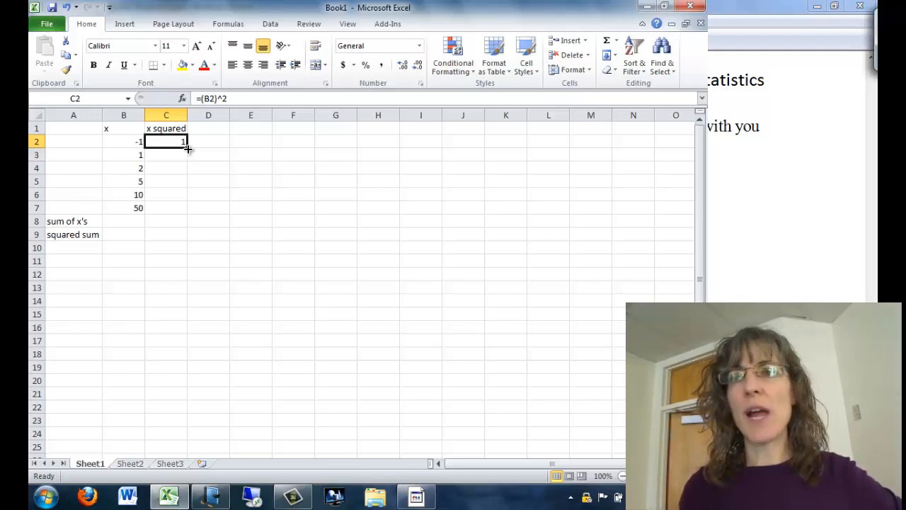
left_click_drag(187, 147, 184, 210)
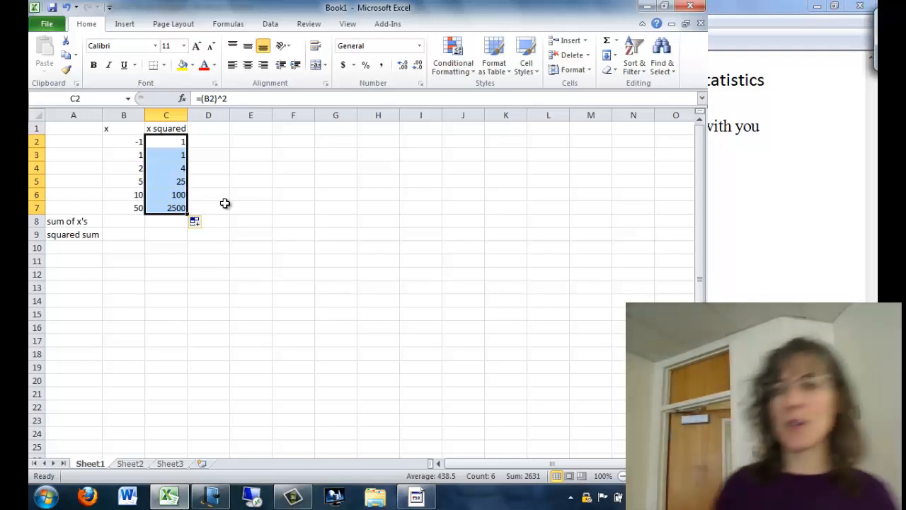
left_click(167, 225)
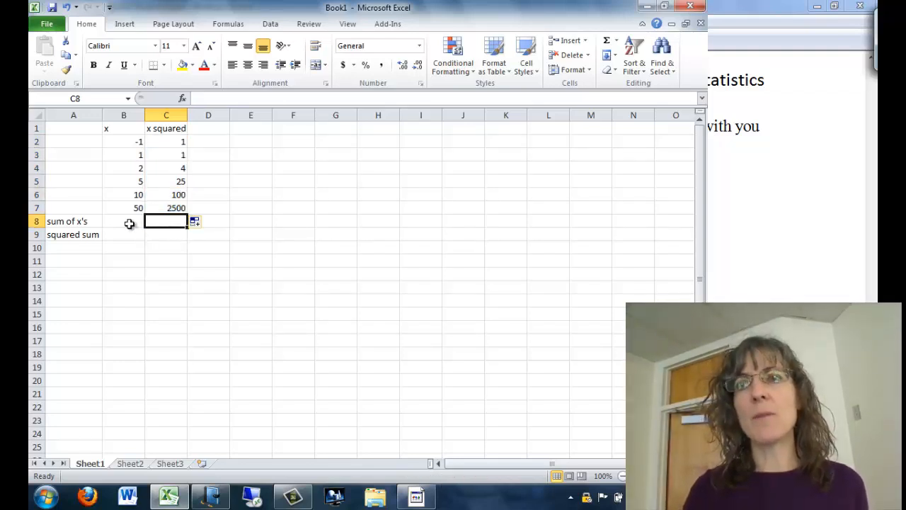
left_click_drag(130, 223, 130, 241)
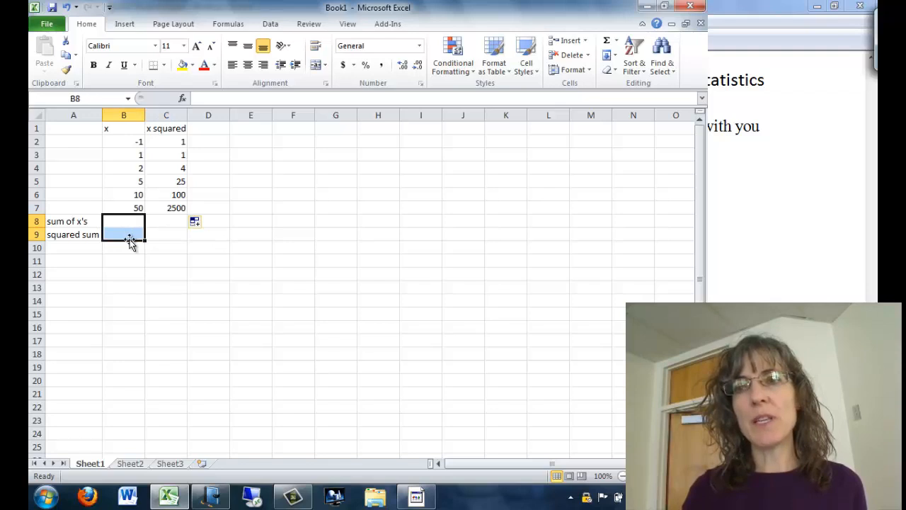
left_click(167, 222)
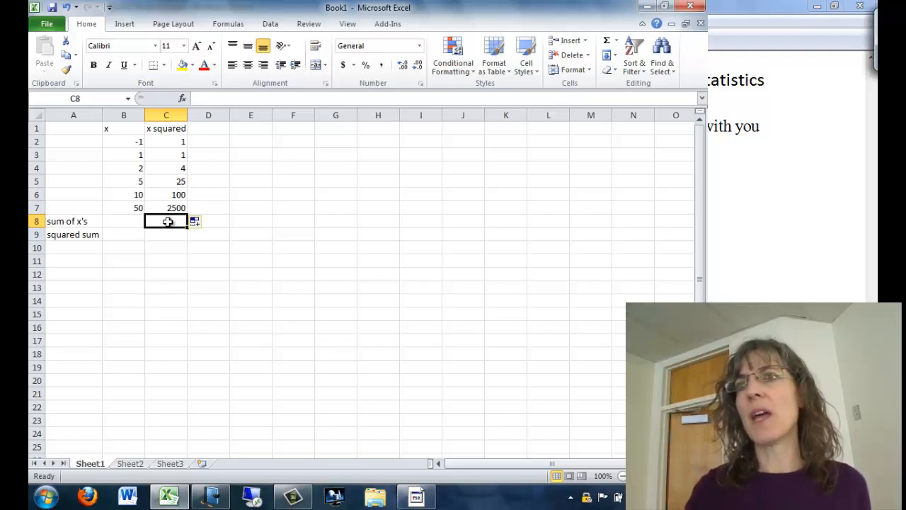
Step: Total the x squared values in C2 to C7 with AutoSum in cell C8
left_click(172, 143)
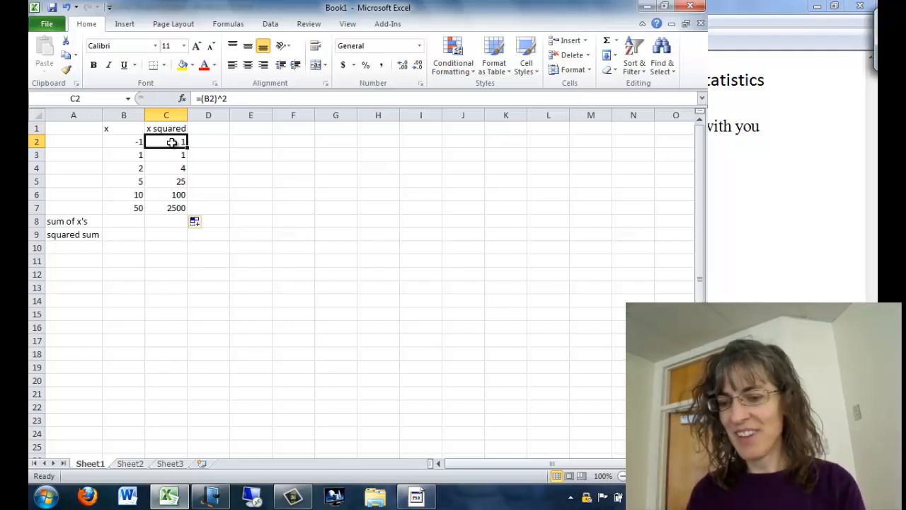
key("ctrl+shift+Down")
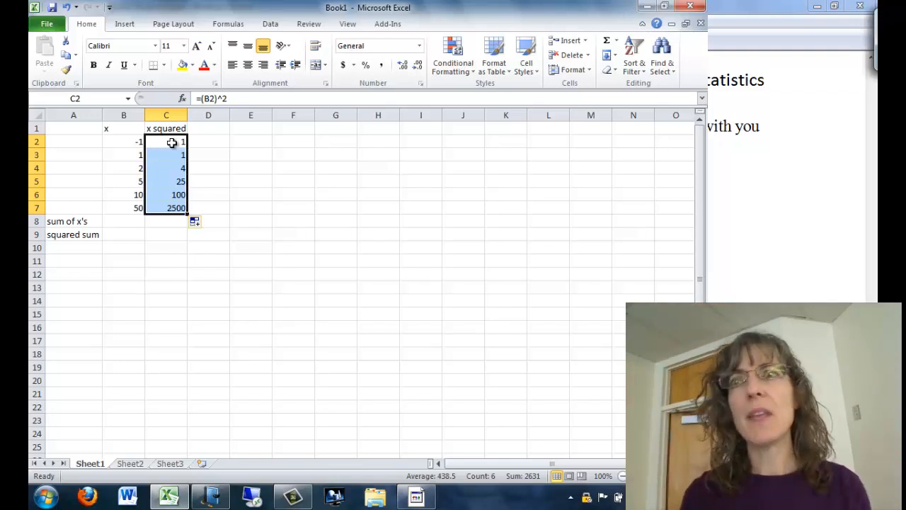
left_click(607, 44)
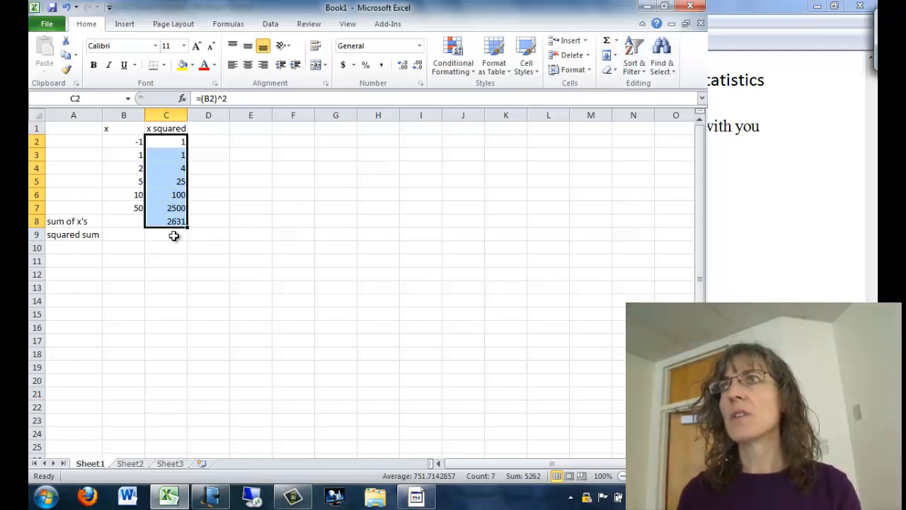
left_click(213, 209)
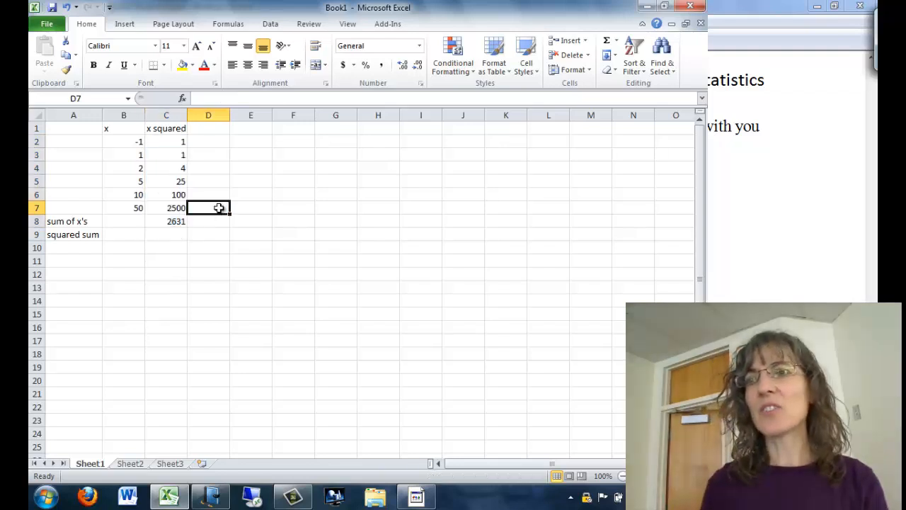
Step: Clear the sum formula from cell C8
left_click(163, 141)
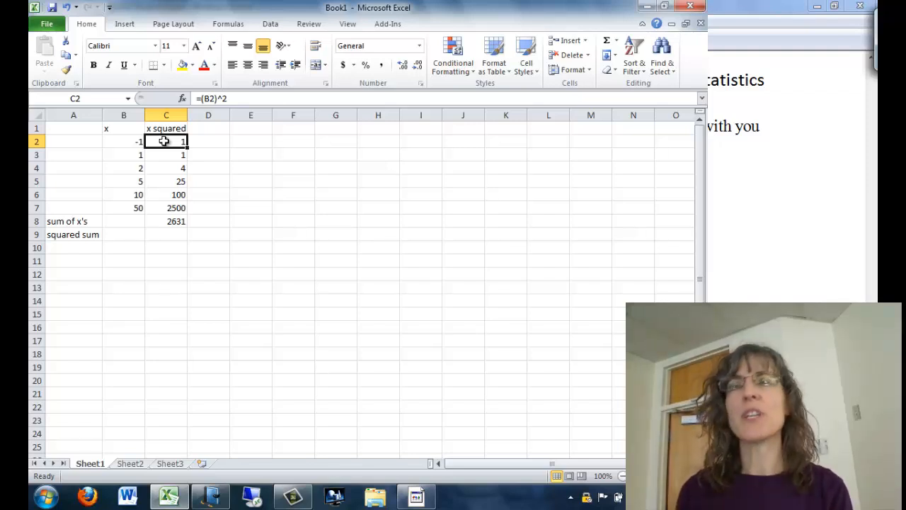
key("ctrl+shift+Down")
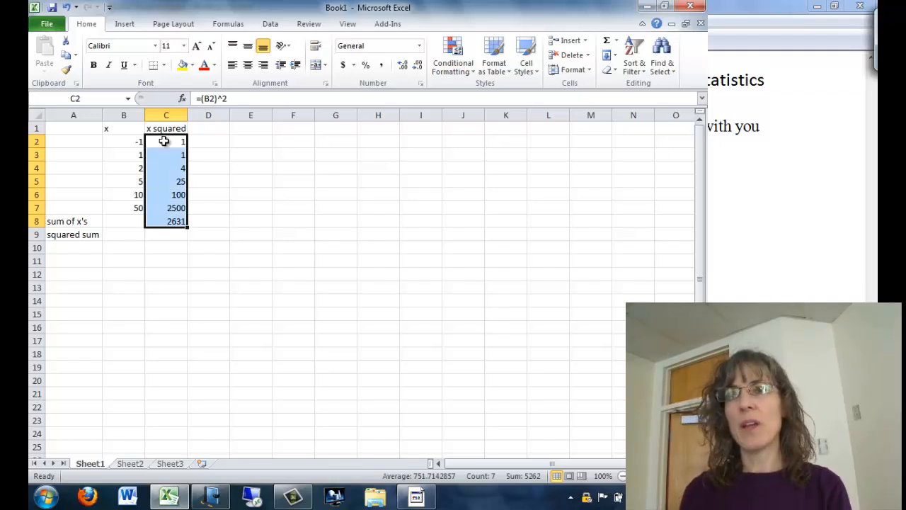
left_click(175, 246)
left_click(179, 223)
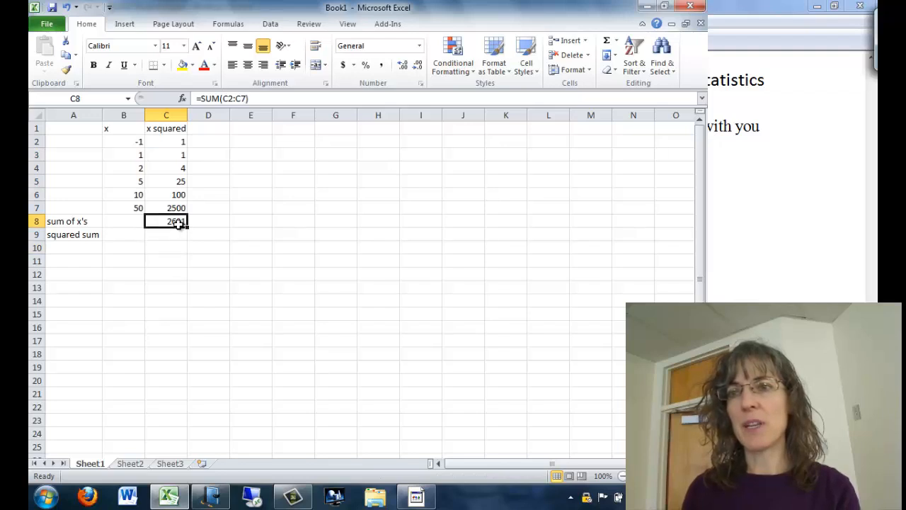
key("BackSpace")
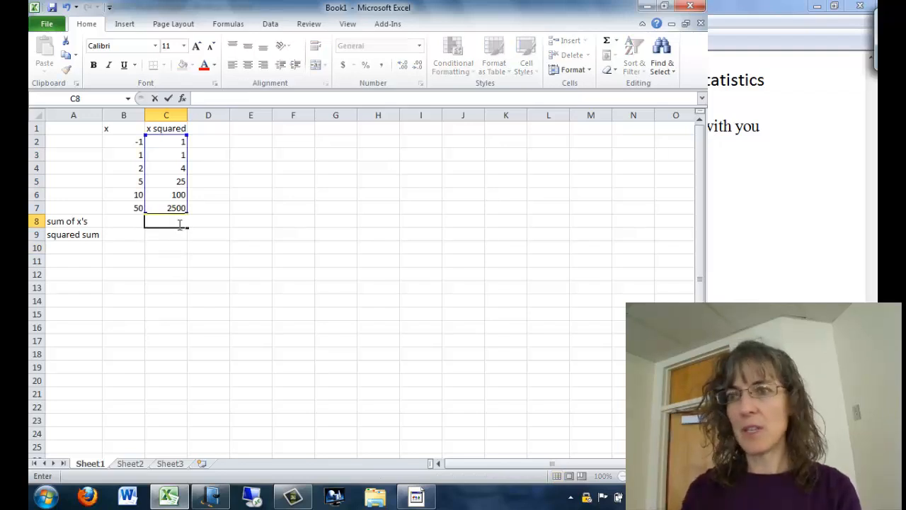
left_click(238, 206)
Step: Add up the x squared column, C2 to C7, with AutoSum so the total goes in cell C8
left_click(175, 141)
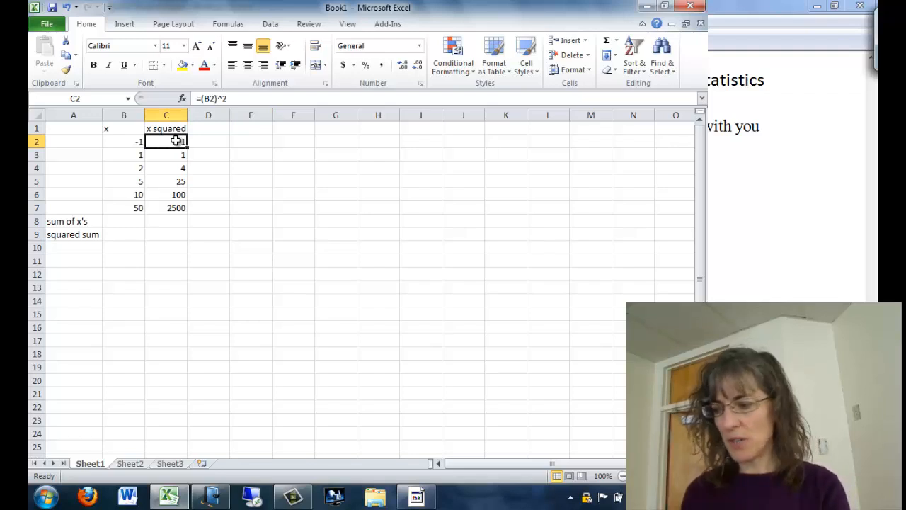
key("ctrl+shift+Down")
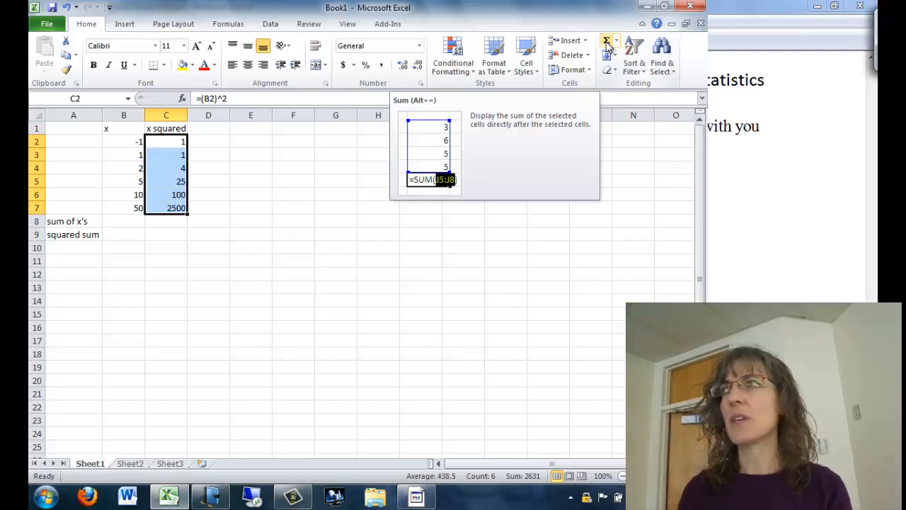
left_click(607, 43)
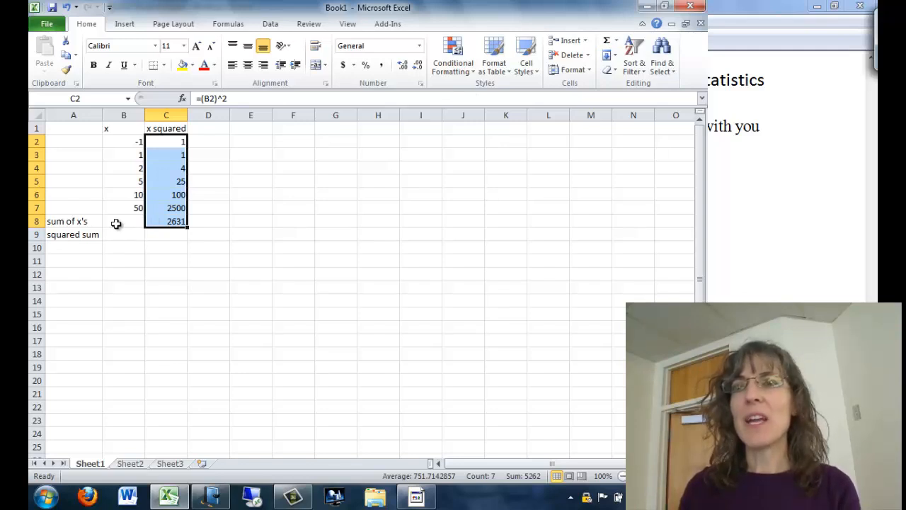
Step: Add up the x values in B2 to B7 with AutoSum so the total goes in cell B8
left_click(125, 141)
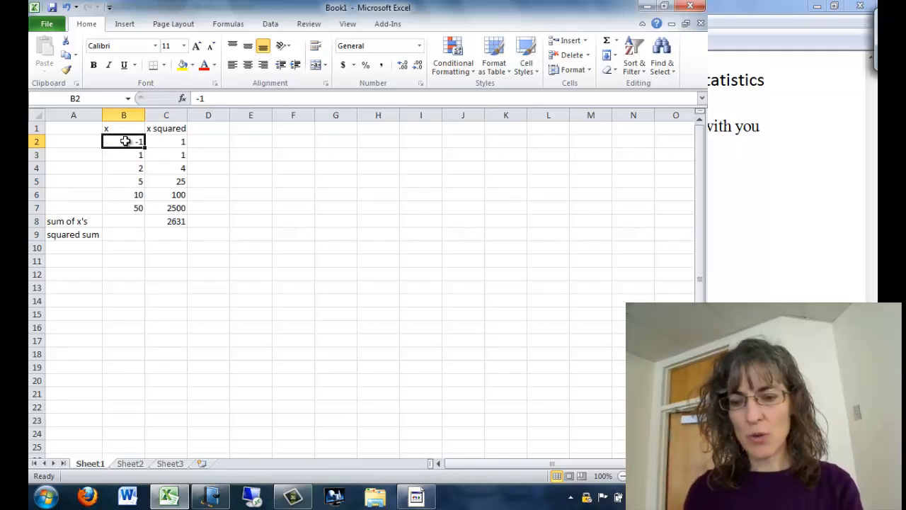
key("ctrl+shift+Down")
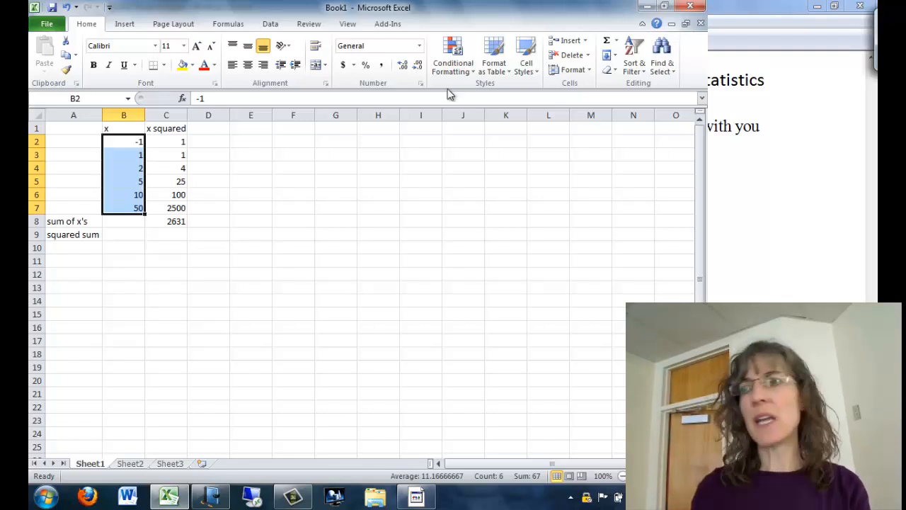
left_click(607, 43)
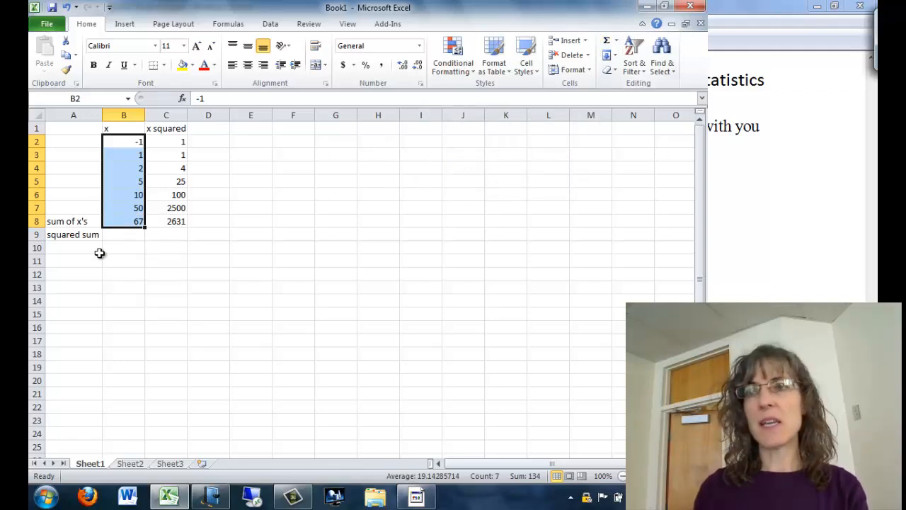
Step: Enter the formula =B8^2 in cell B9 to square the sum of the x's
left_click(129, 234)
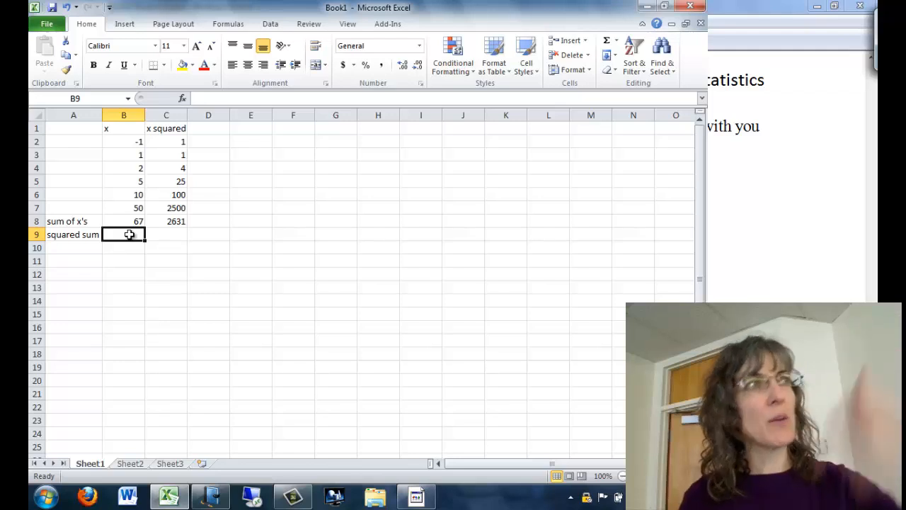
type("=")
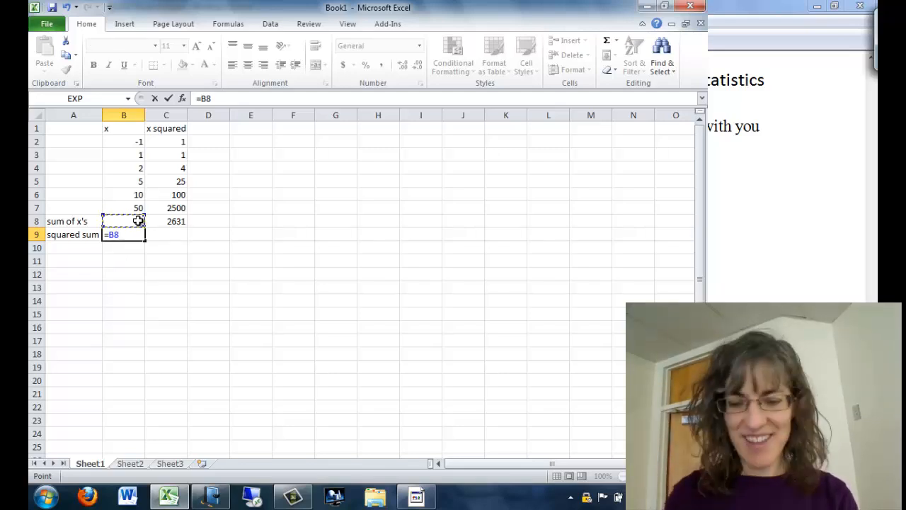
type("^2")
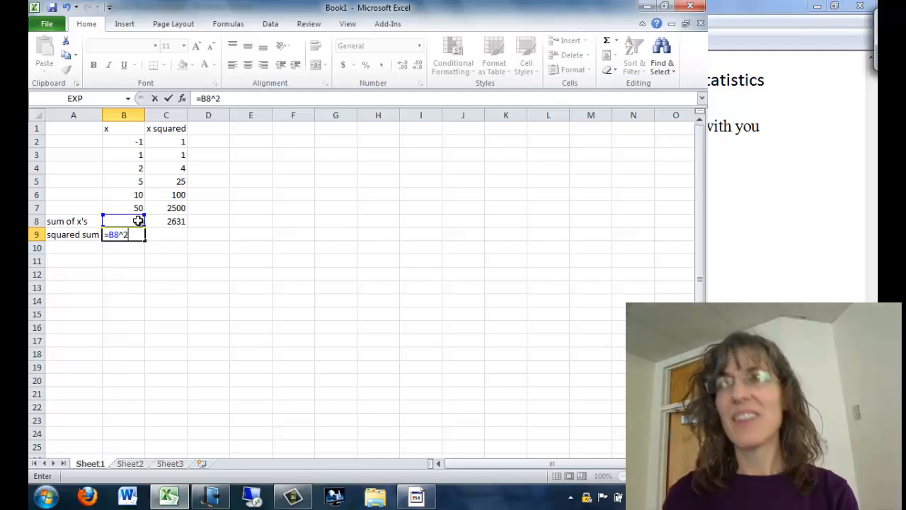
key("Return")
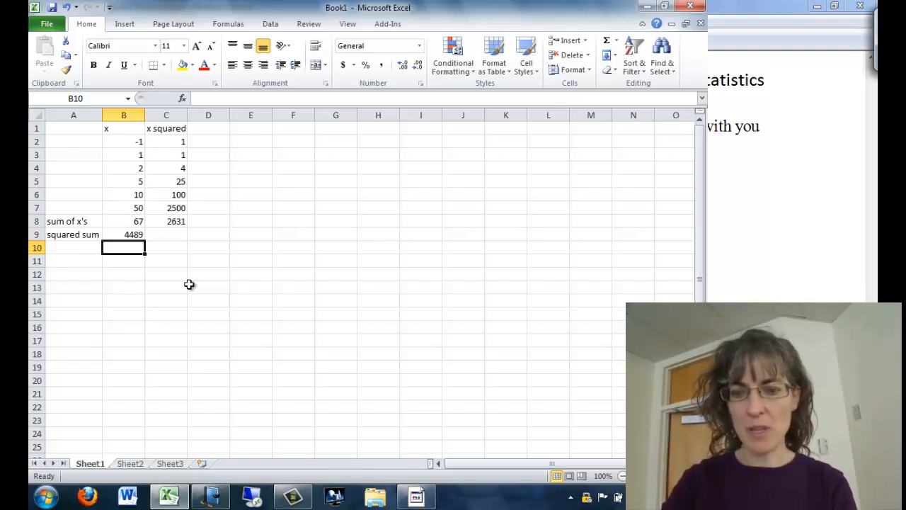
Step: Show the sheet's formulas instead of their results and label cell A10 "little divide"
key("ctrl+grave")
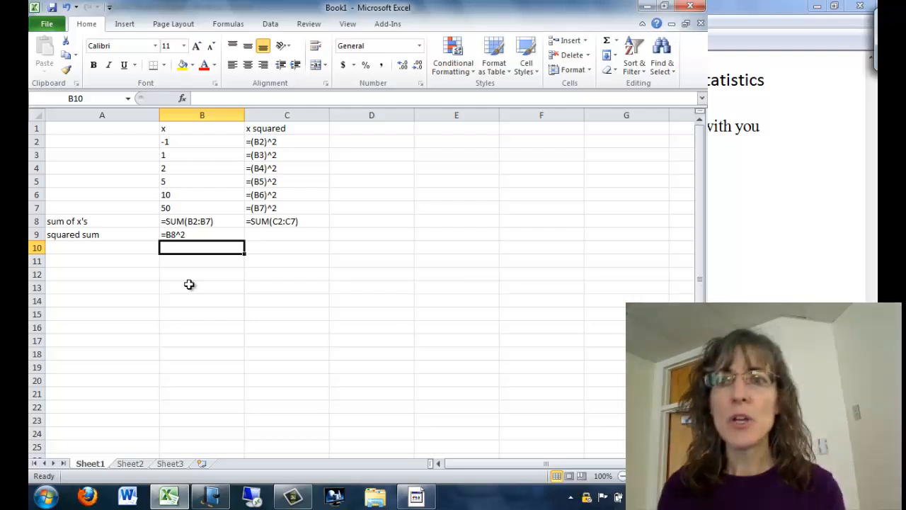
key("Left")
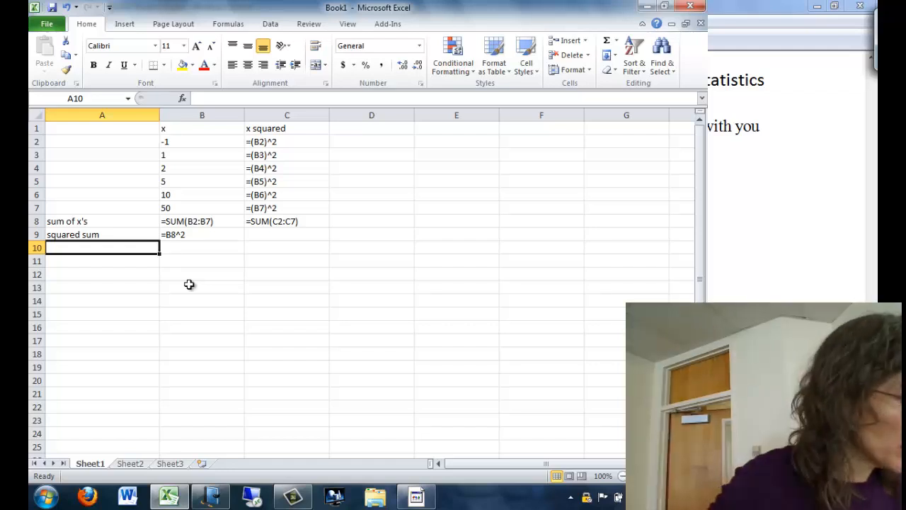
type("litt")
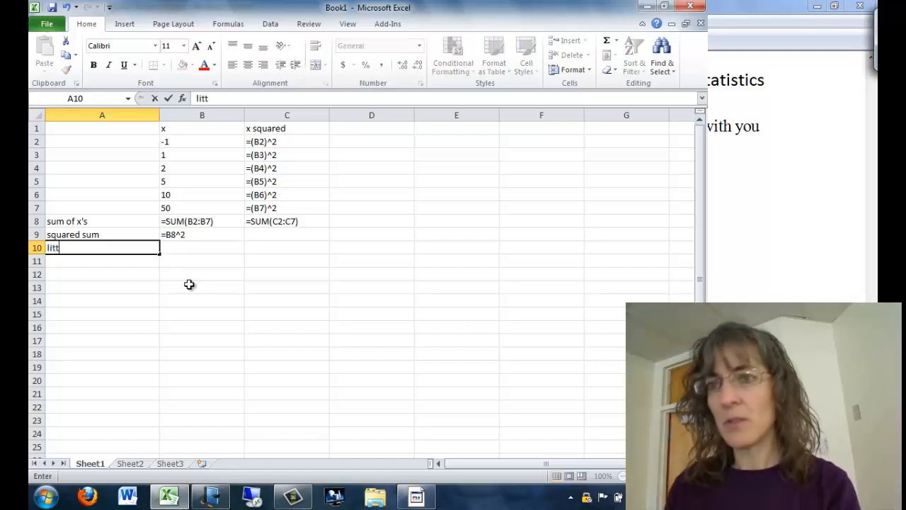
type("le divide")
key("Tab")
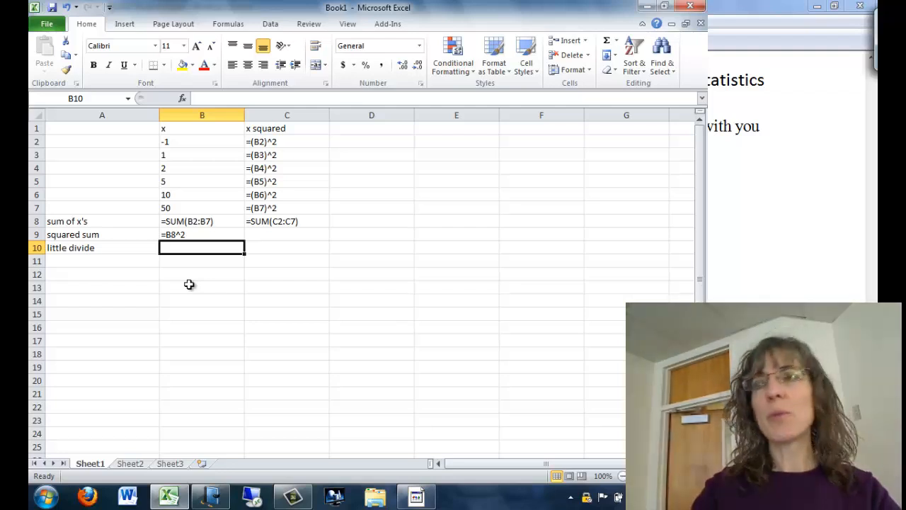
Step: Switch to the Windows Journal notes and circle the (Σxi)²/n term in the standard deviation formula beside the group work table
left_click(212, 496)
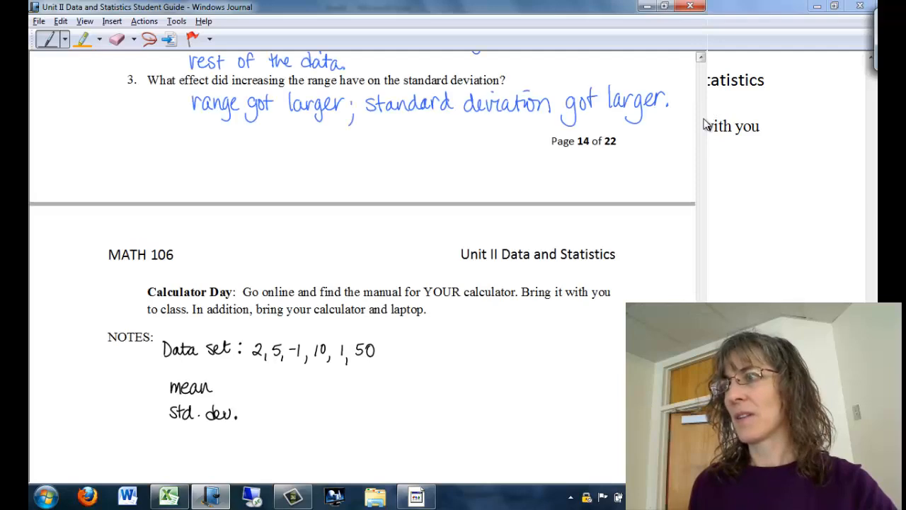
scroll(706, 126, "up", 5)
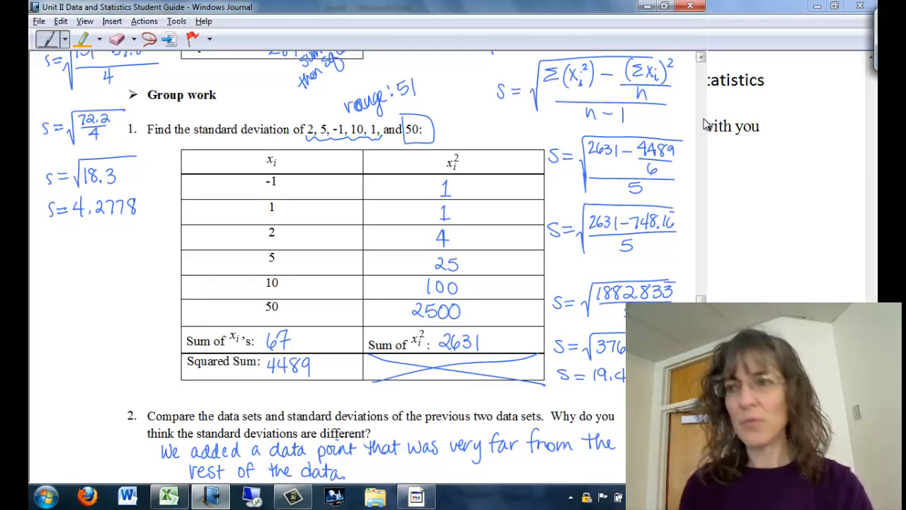
mouse_move(681, 64)
left_mouse_down()
mouse_move(634, 54)
mouse_move(619, 96)
mouse_move(680, 77)
mouse_move(675, 57)
left_mouse_up()
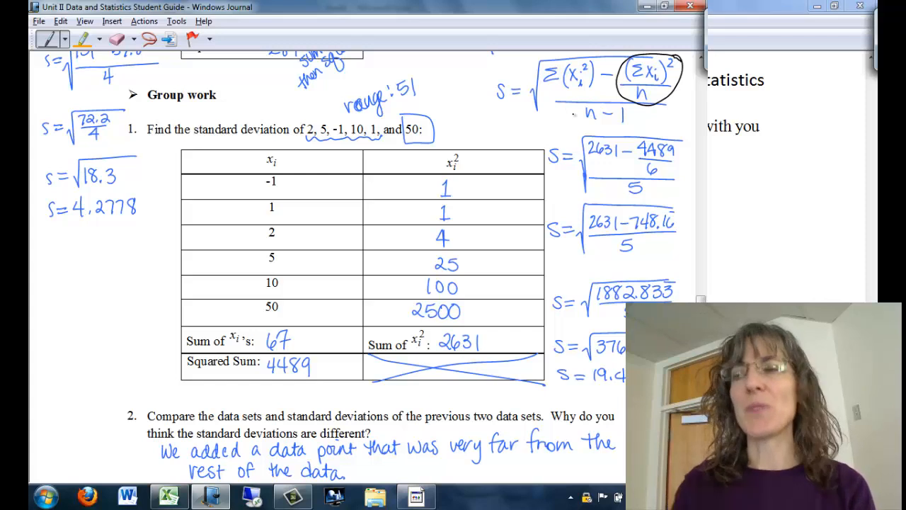
Step: Back in Excel, turn off the formula display and insert an empty row above the "little divide" row
left_click(167, 494)
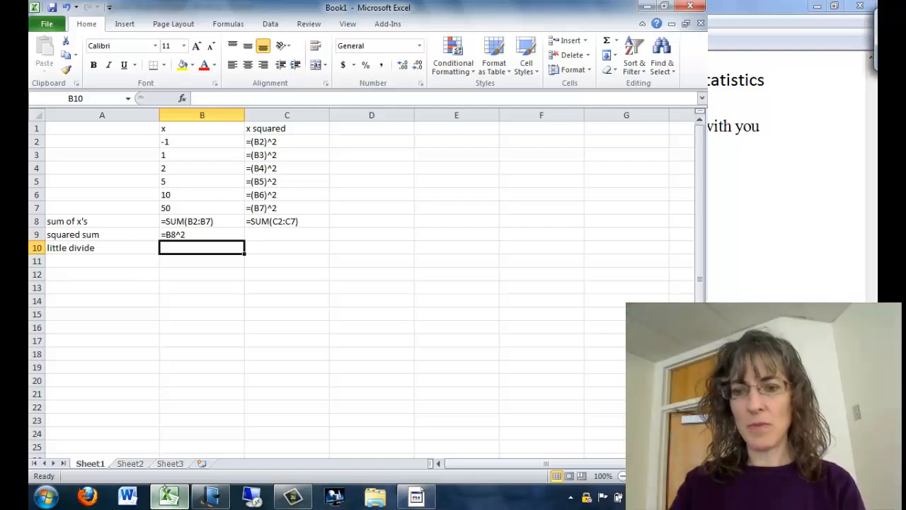
key("ctrl+grave")
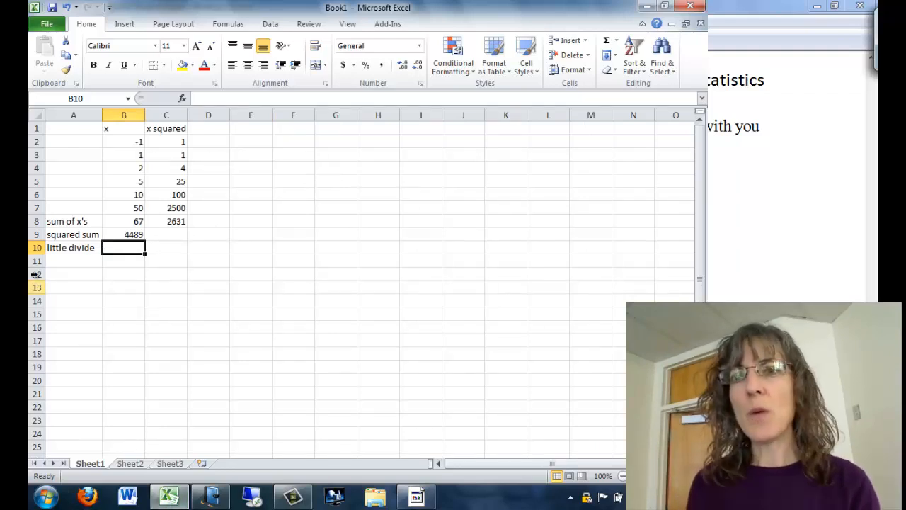
left_click(36, 247)
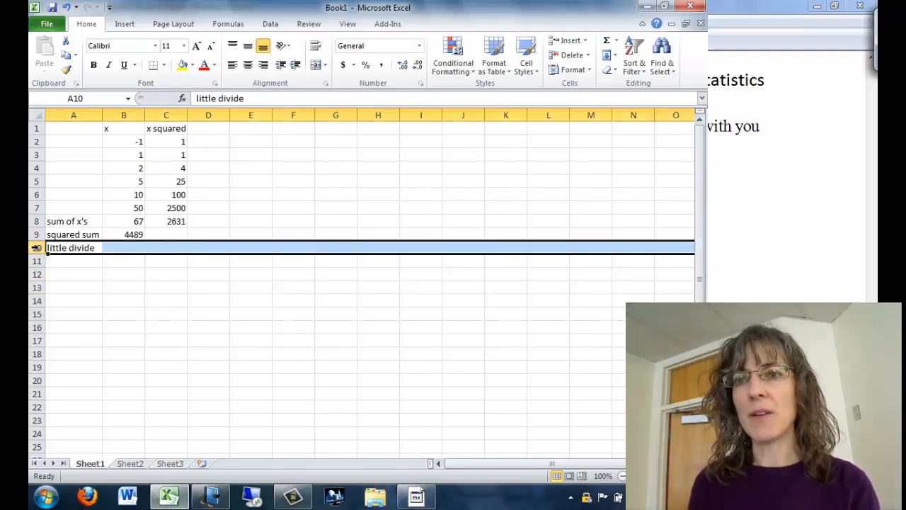
right_click(36, 247)
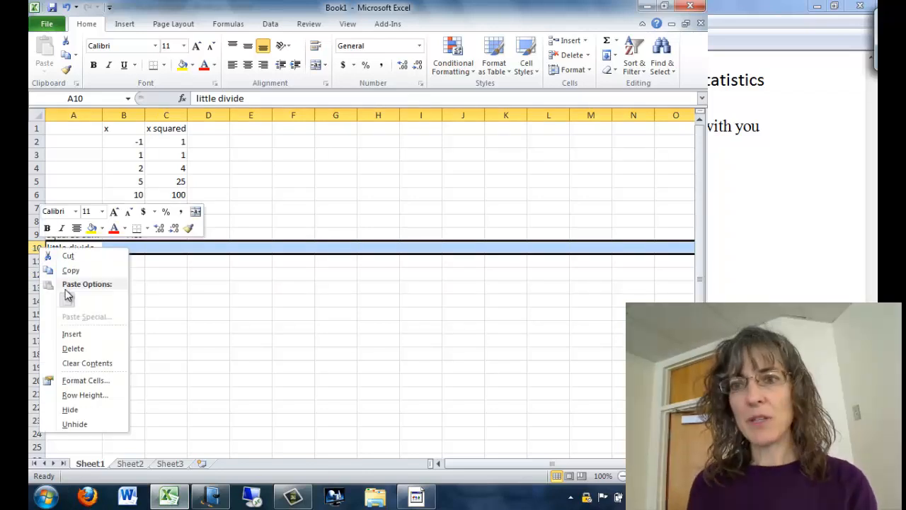
left_click(72, 331)
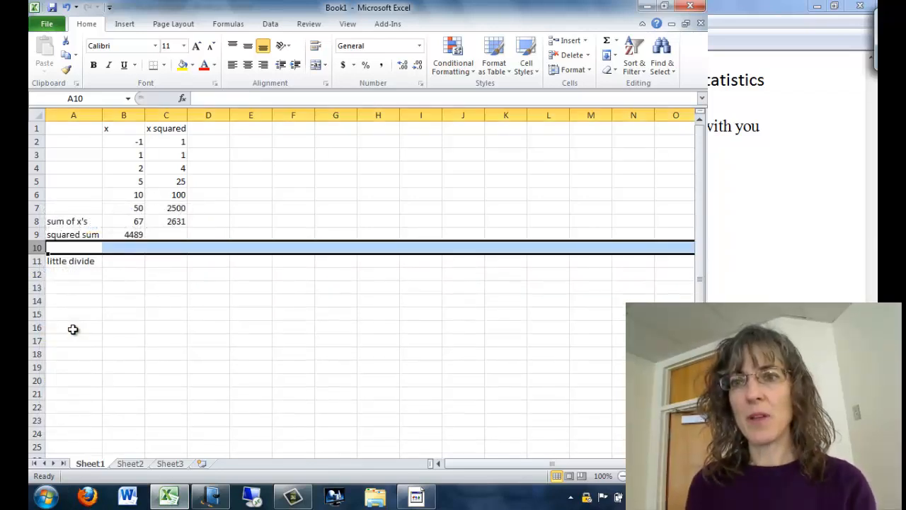
Step: Insert another empty row above "little divide" and label cells A10 "n" and A11 "n-1"
right_click(37, 248)
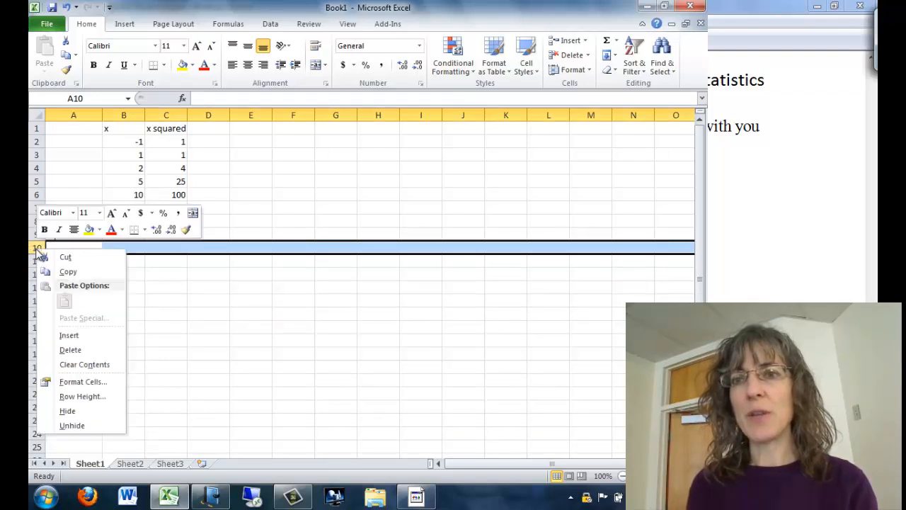
left_click(65, 334)
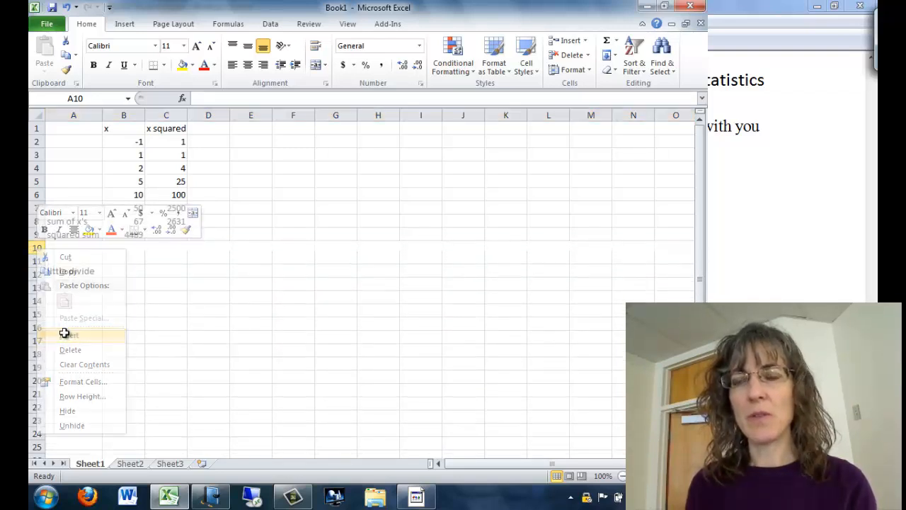
left_click(64, 247)
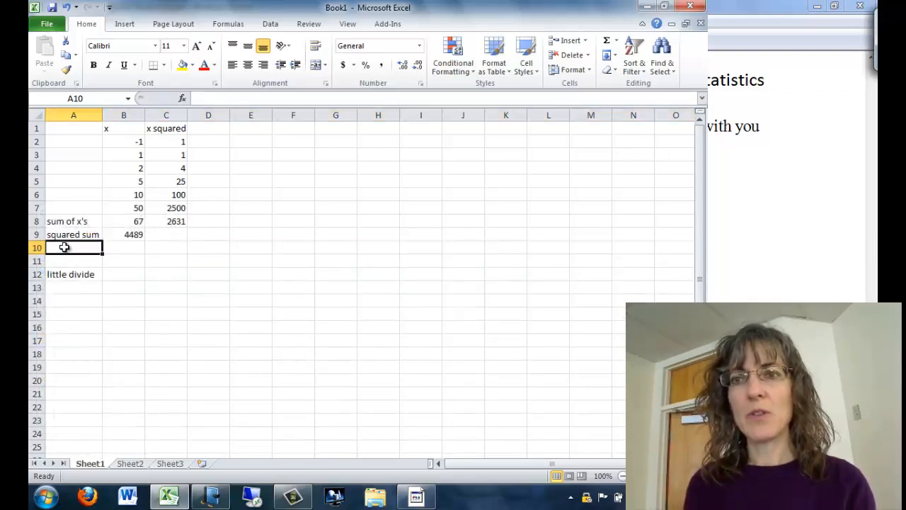
type("s")
key("BackSpace")
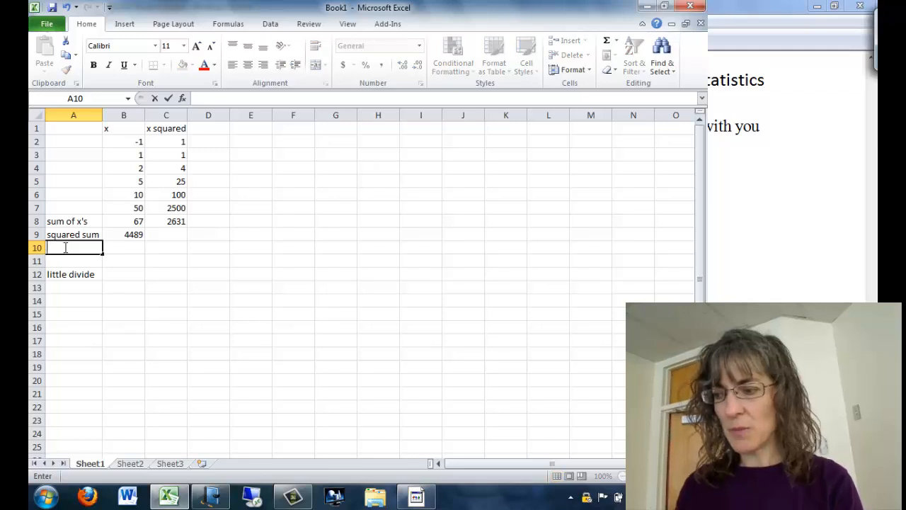
type("n")
key("Return")
type("n-1")
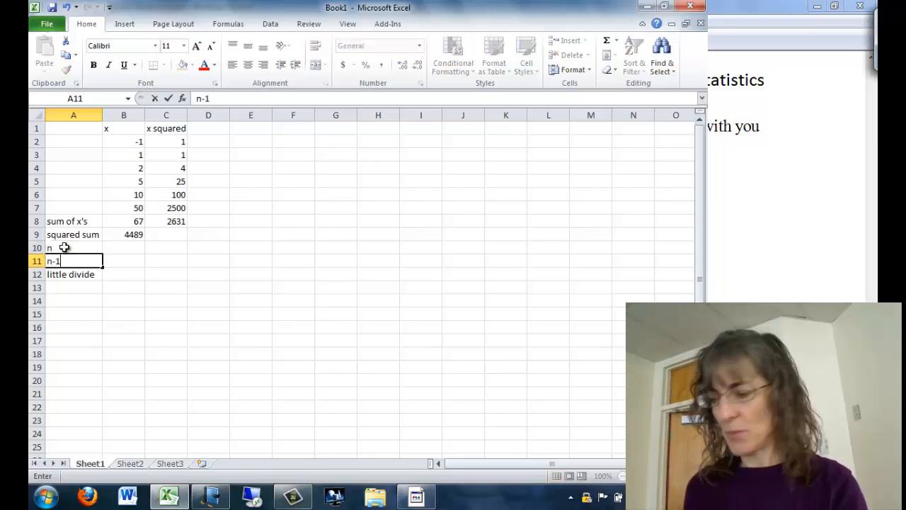
left_click(63, 247)
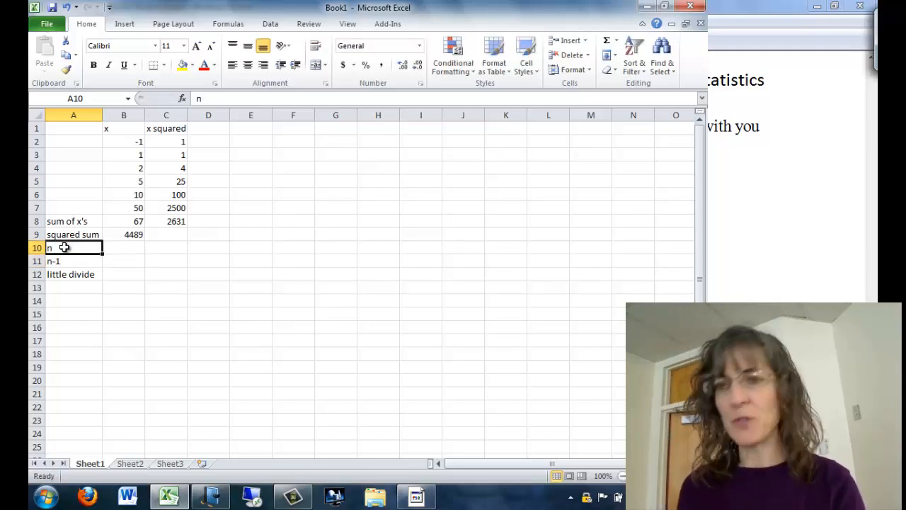
Step: Enter the formula =COUNT(B2:B7) in cell B10 to count the x values
key("Tab")
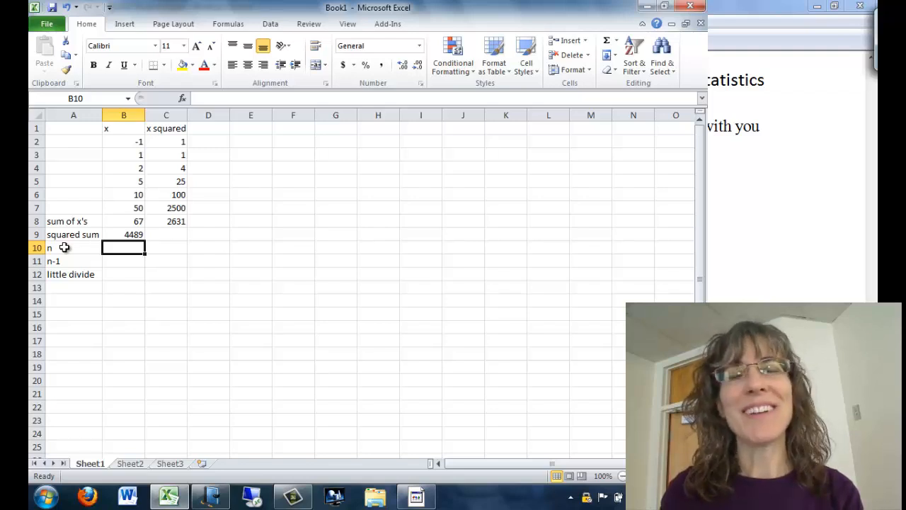
type("=count")
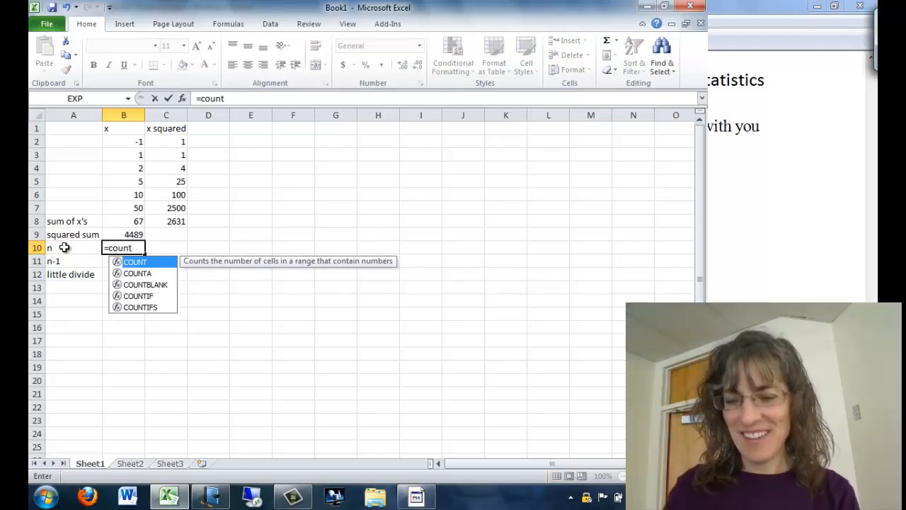
type("(")
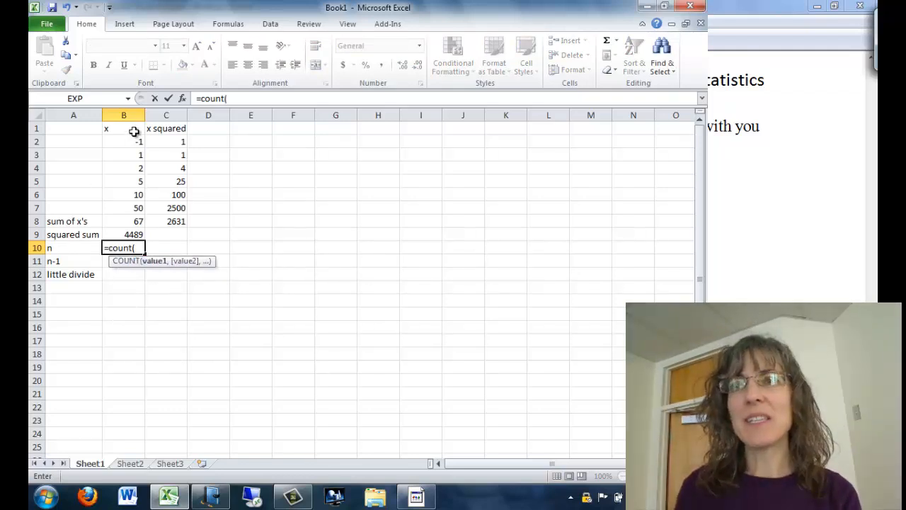
left_click_drag(132, 142, 133, 214)
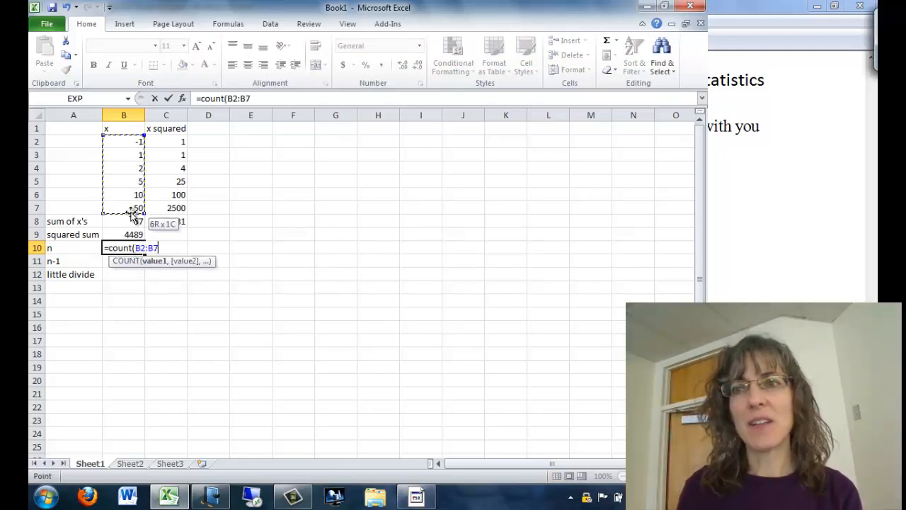
type(")")
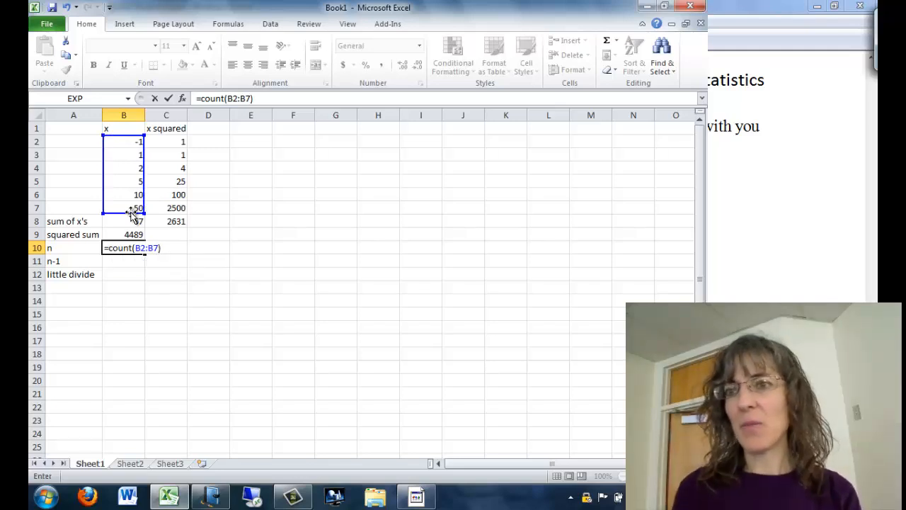
key("Return")
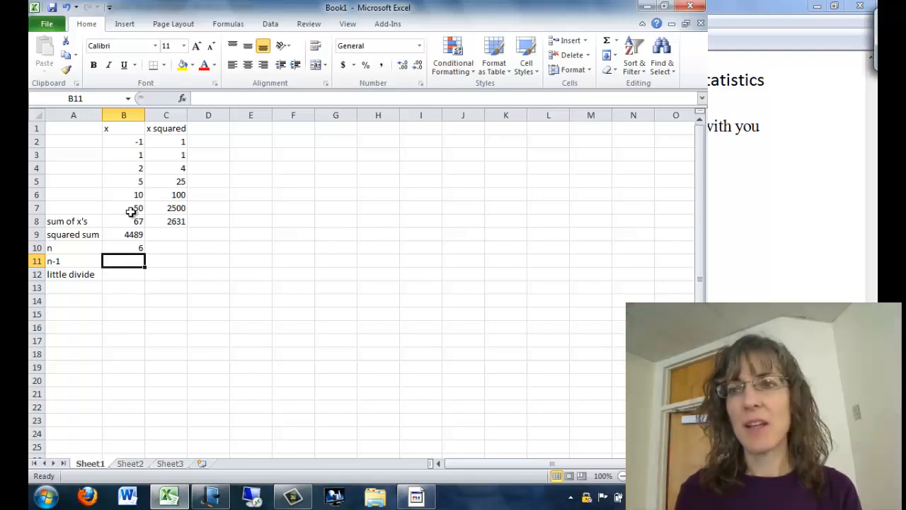
Step: Enter the formula =B10-1 in cell B11 to compute n-1
left_click(120, 247)
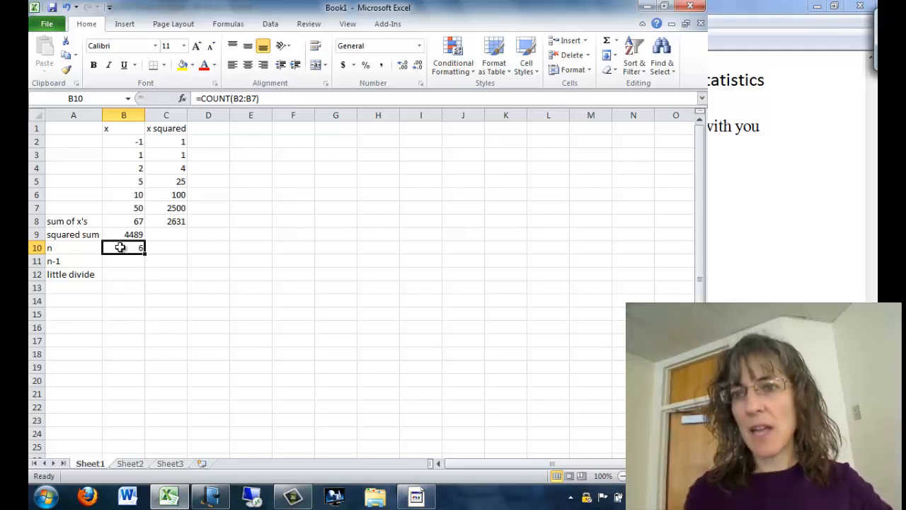
key("Return")
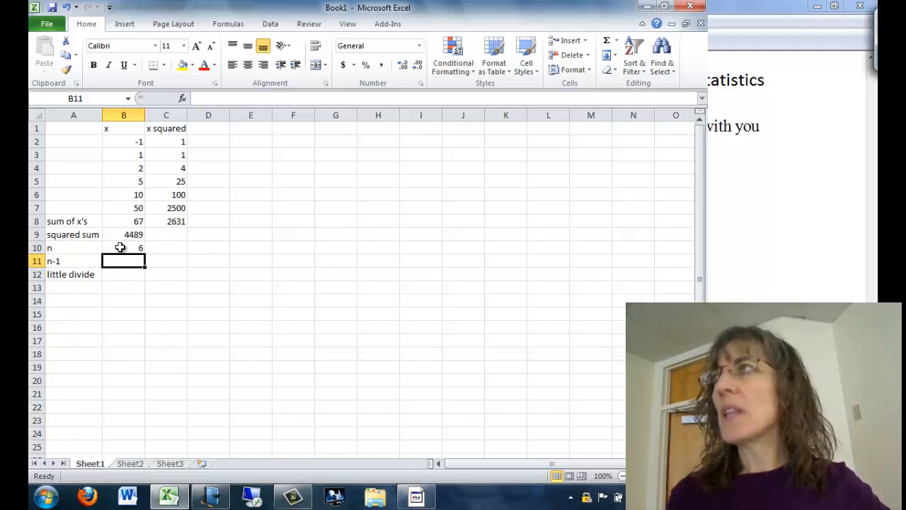
type("=")
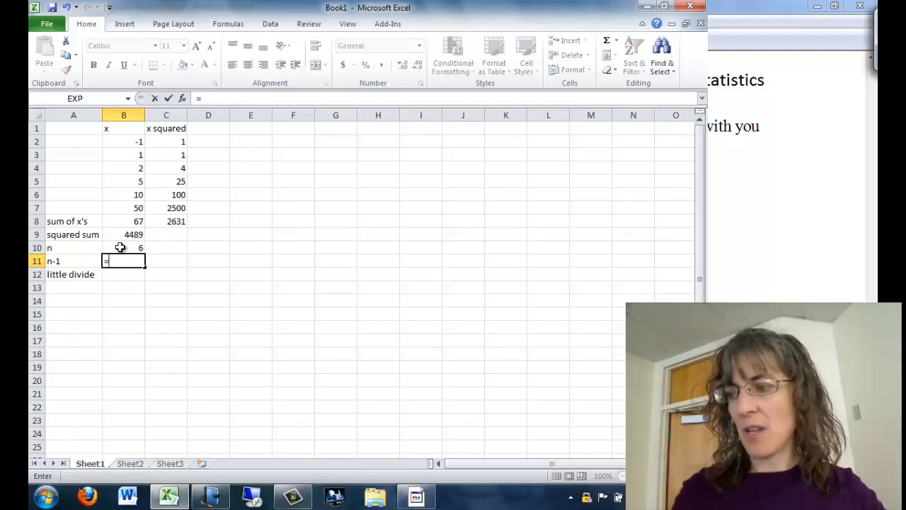
left_click(121, 248)
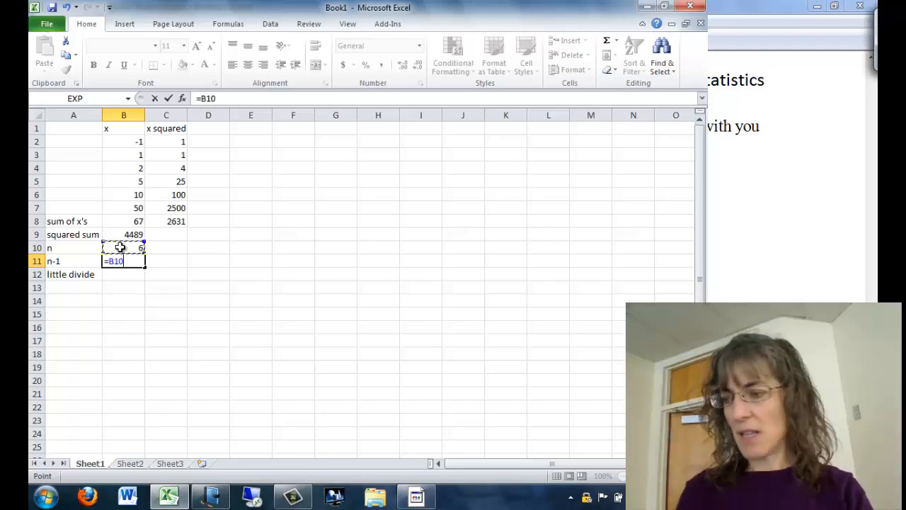
type("-1")
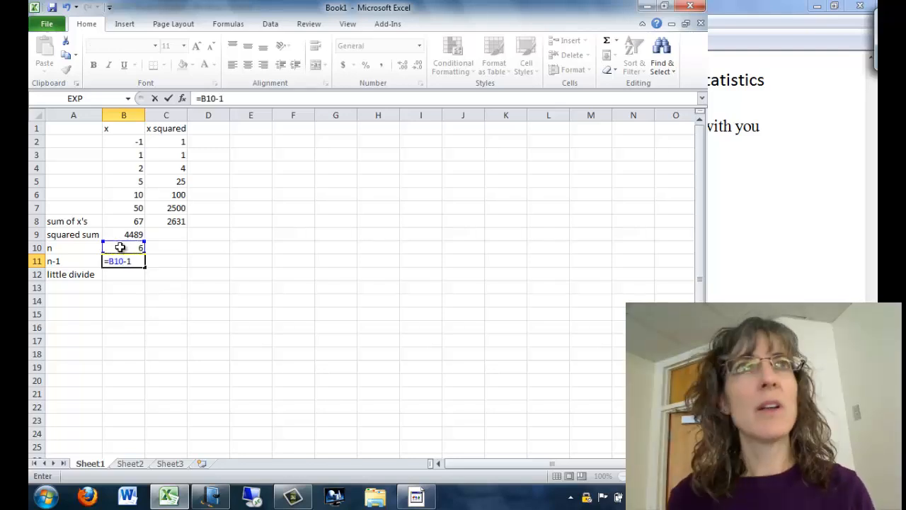
key("Return")
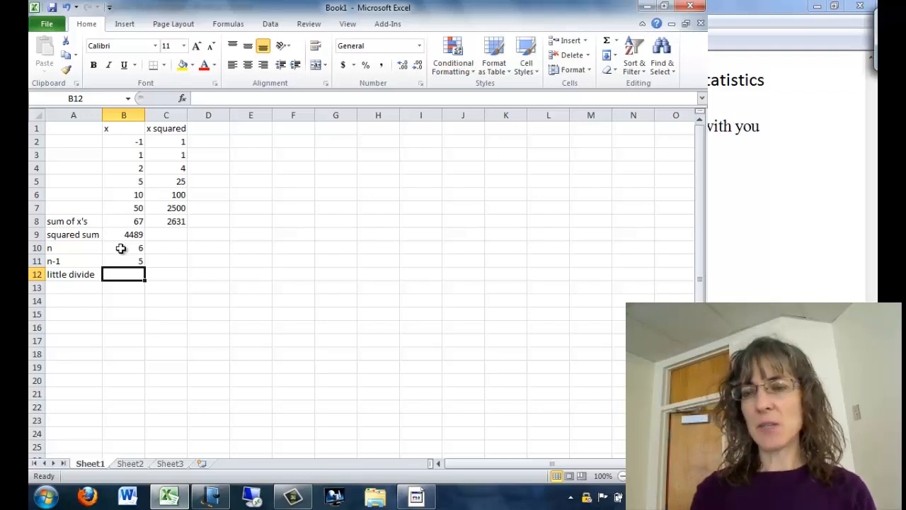
Step: Arrange the Windows Journal notes and the Excel workbook side by side, with the notes on the left half
left_click(131, 259)
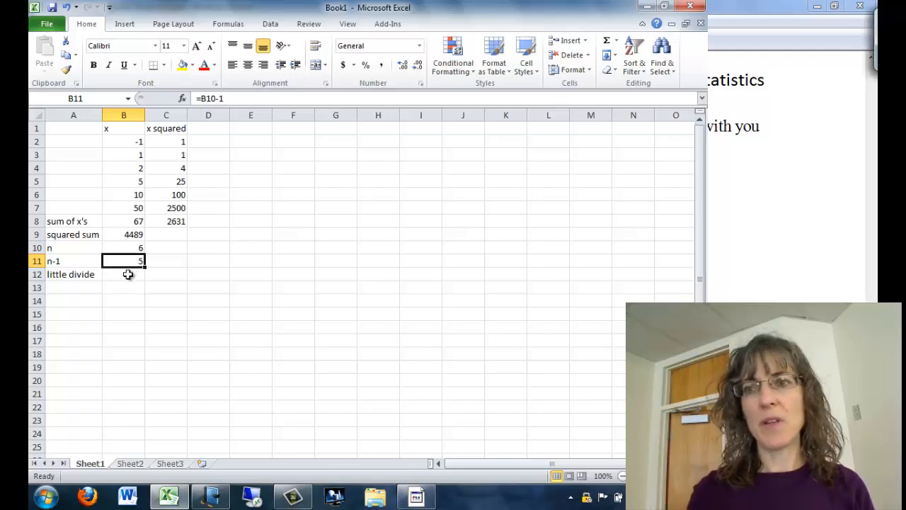
left_click(127, 274)
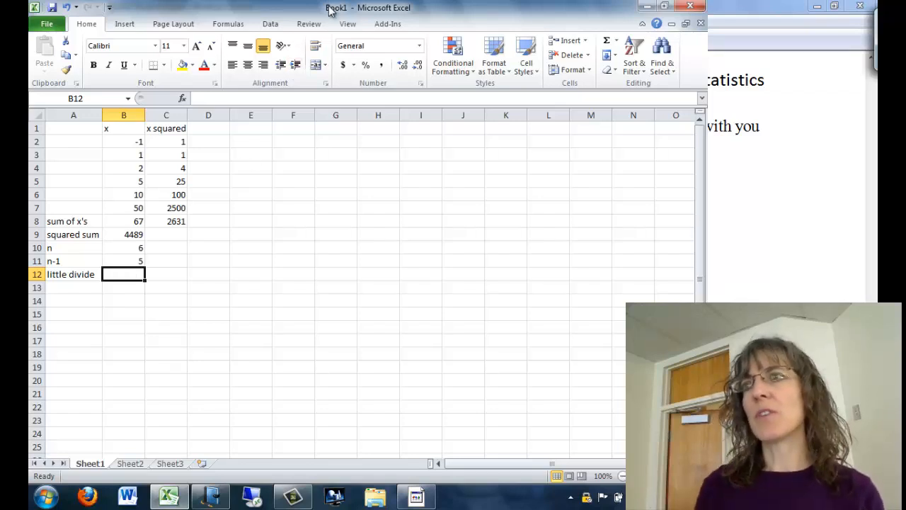
left_click_drag(329, 10, 520, 10)
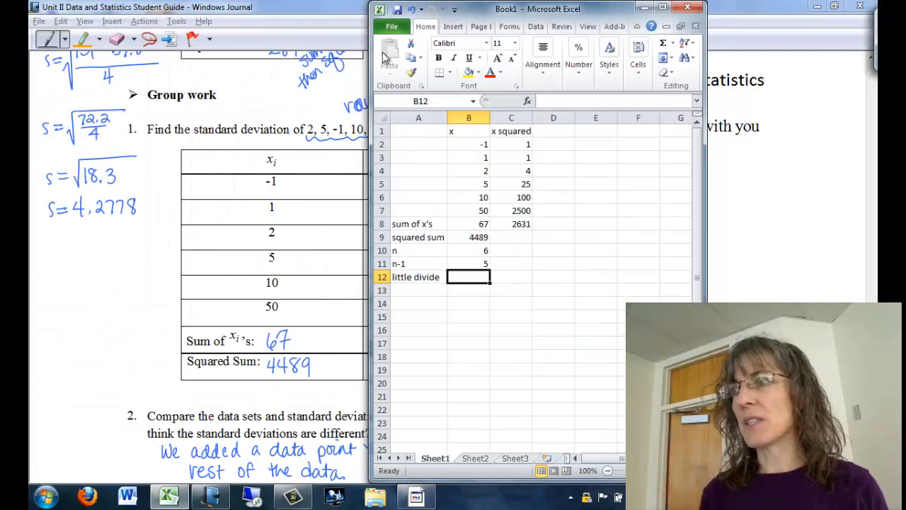
left_click_drag(300, 10, 29, 186)
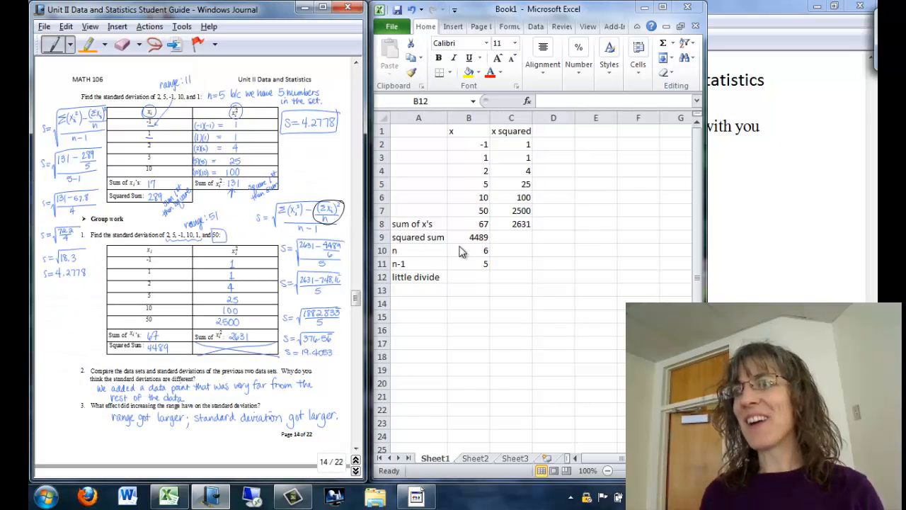
Step: Enter the formula =B9/B10 in cell B12 to divide the squared sum by n
left_click(470, 277)
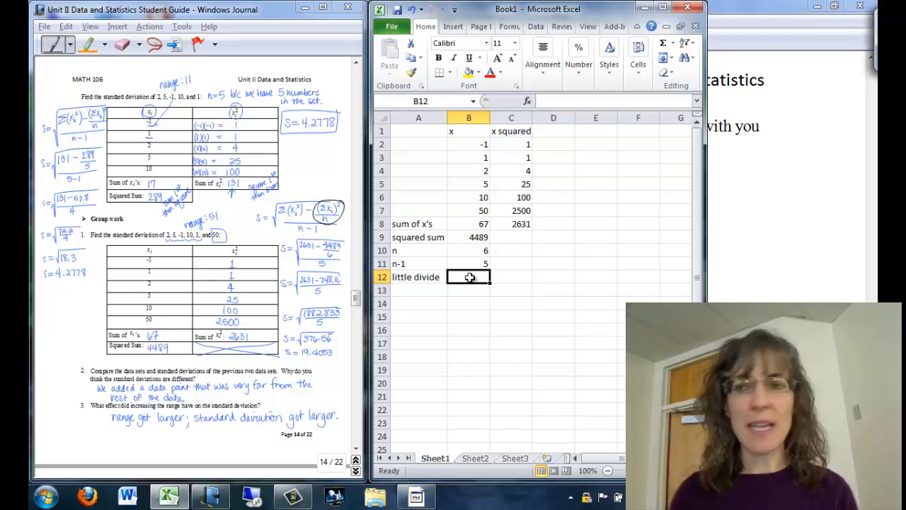
left_click(467, 237)
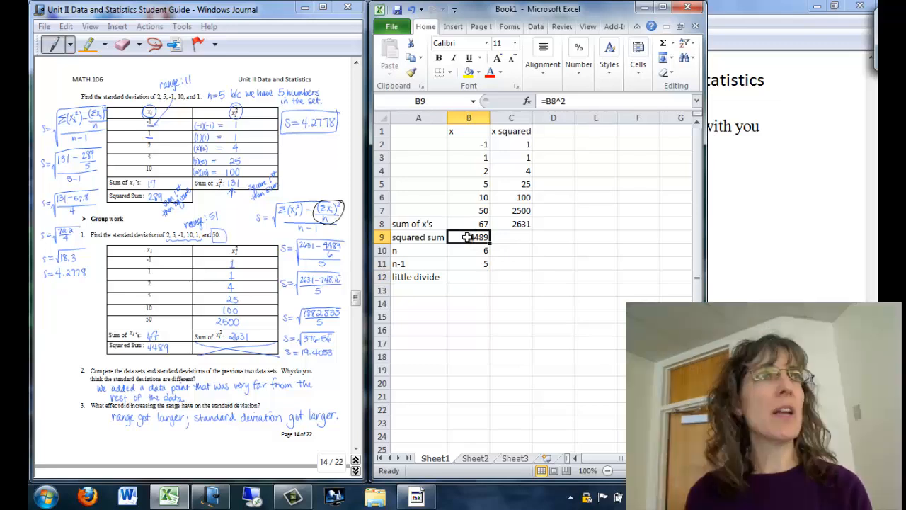
left_click(463, 277)
type("=")
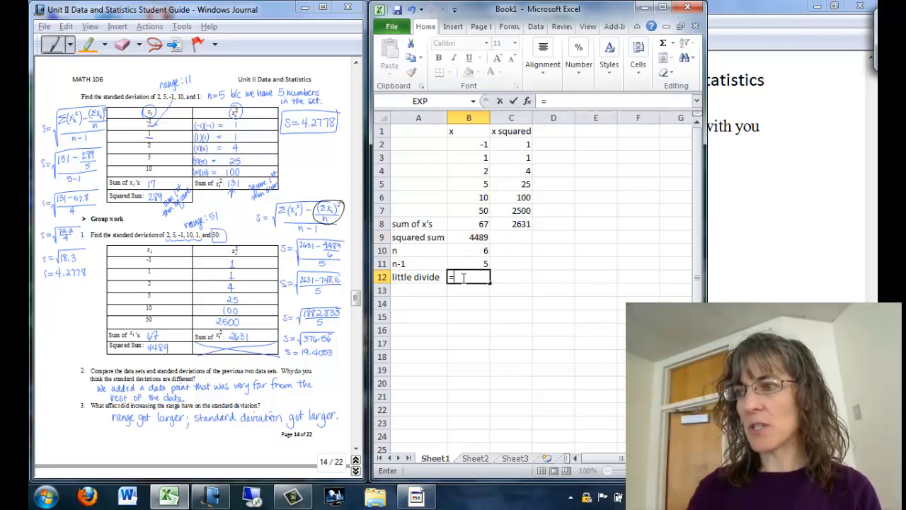
left_click(469, 239)
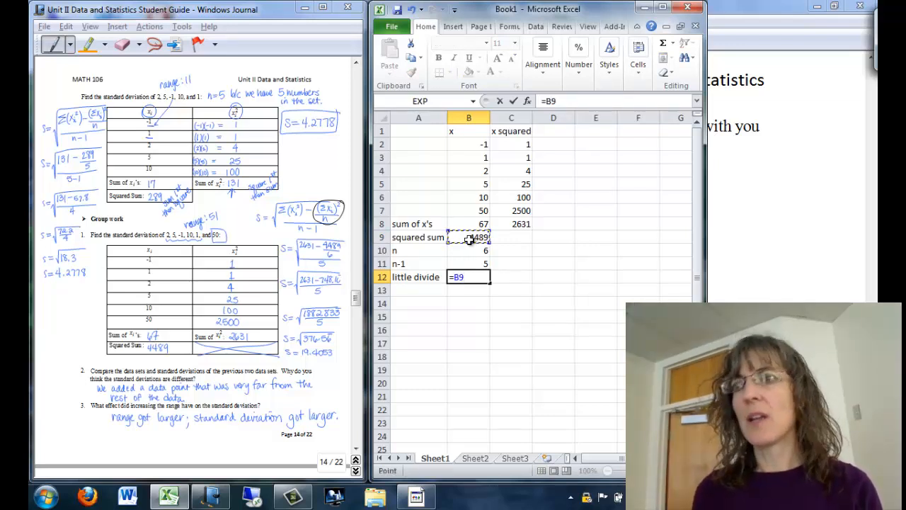
type("/")
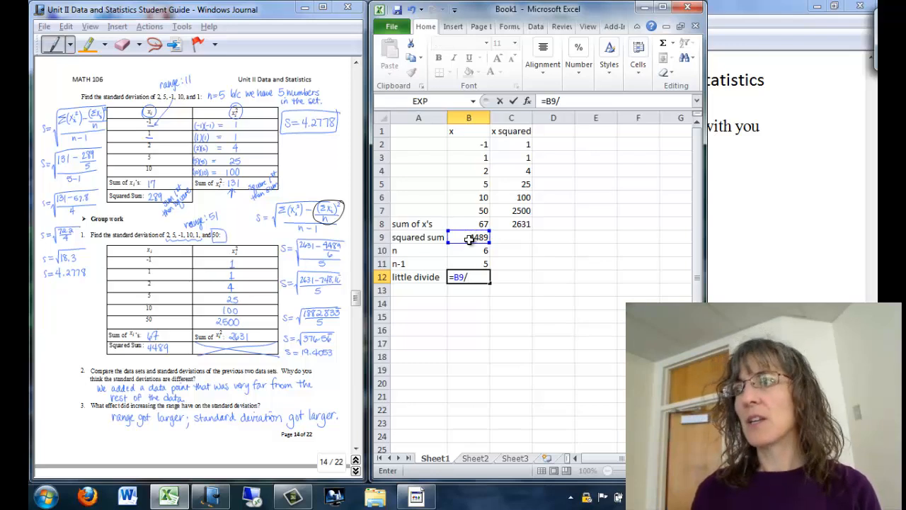
left_click(468, 250)
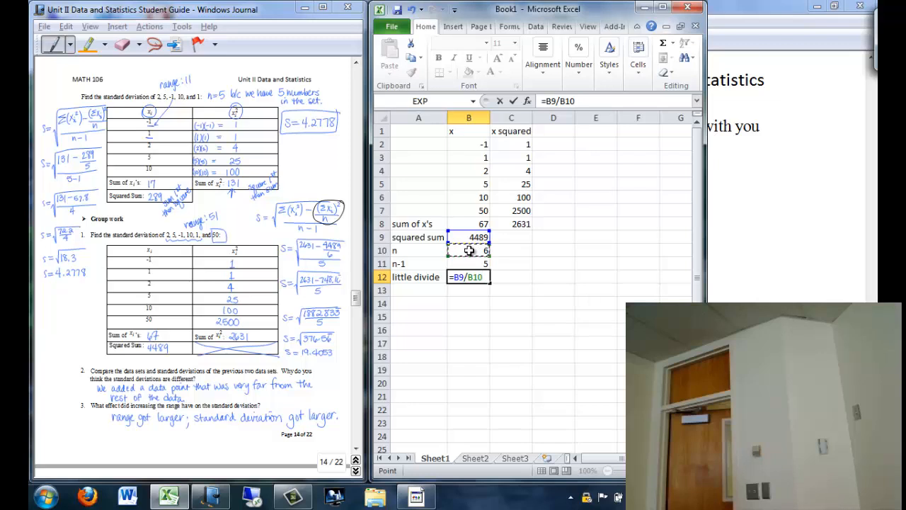
key("Return")
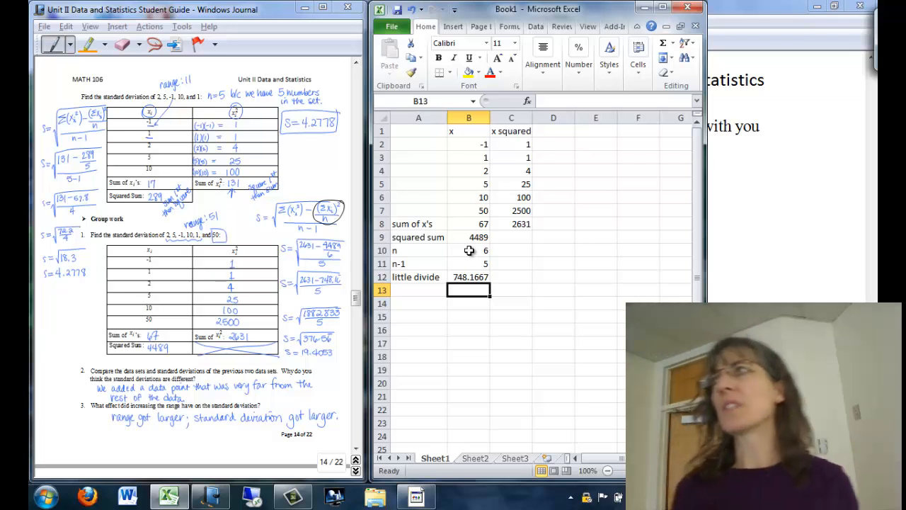
Step: In the Windows Journal notes, circle the whole standard deviation formula above the group work table's worked solution
left_click(415, 290)
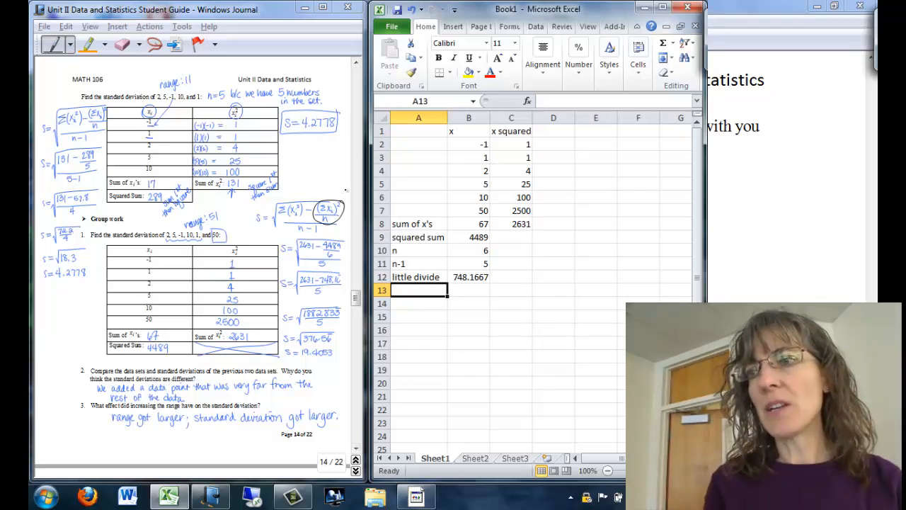
left_click(306, 192)
mouse_move(336, 192)
left_mouse_down()
mouse_move(261, 198)
mouse_move(253, 232)
mouse_move(351, 234)
mouse_move(351, 190)
mouse_move(330, 191)
left_mouse_up()
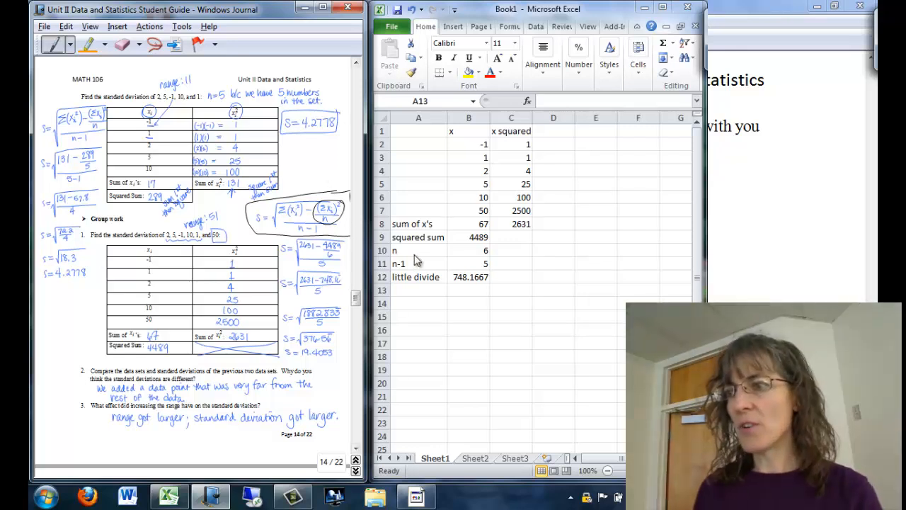
Step: Label cell A13 "subtract" and enter the formula =C8-B12 in cell B13
left_click(408, 290)
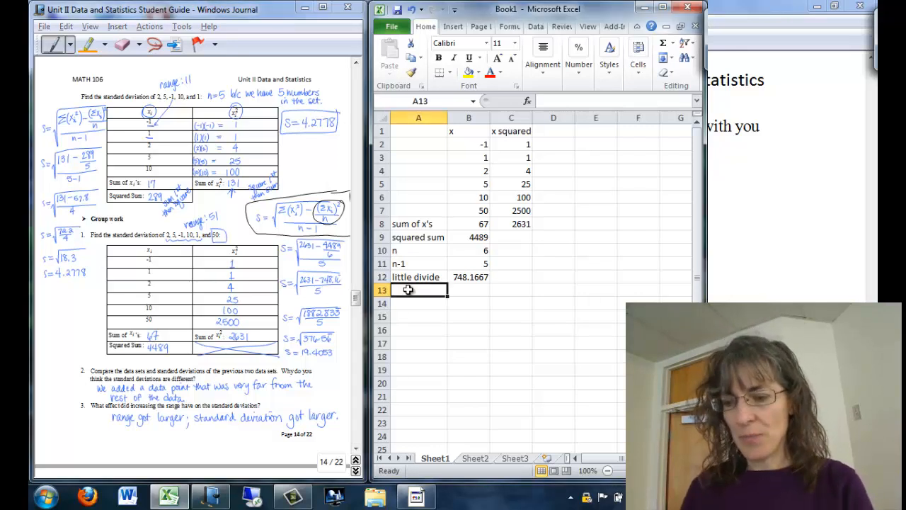
type("subtract")
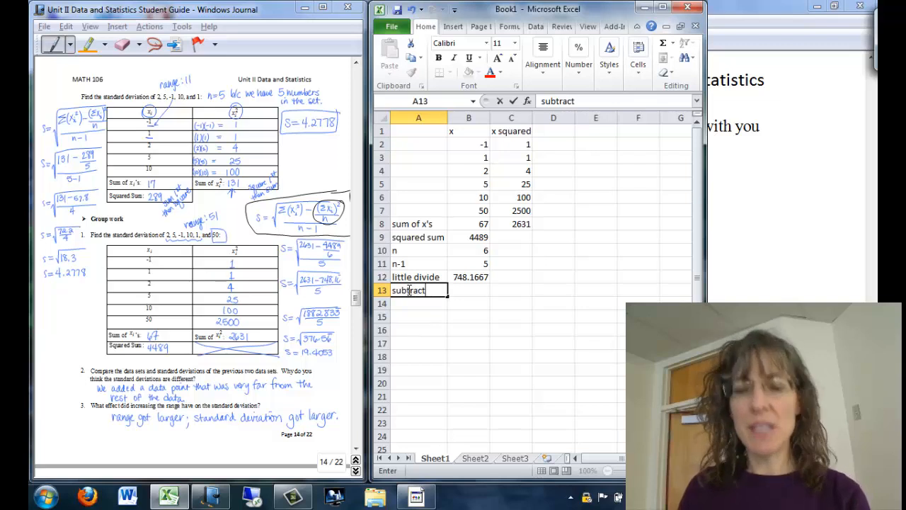
key("Tab")
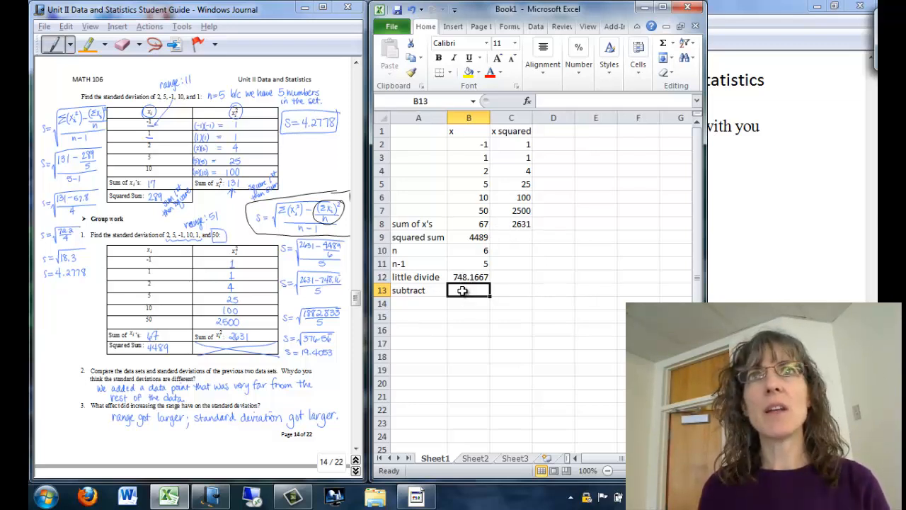
type("=")
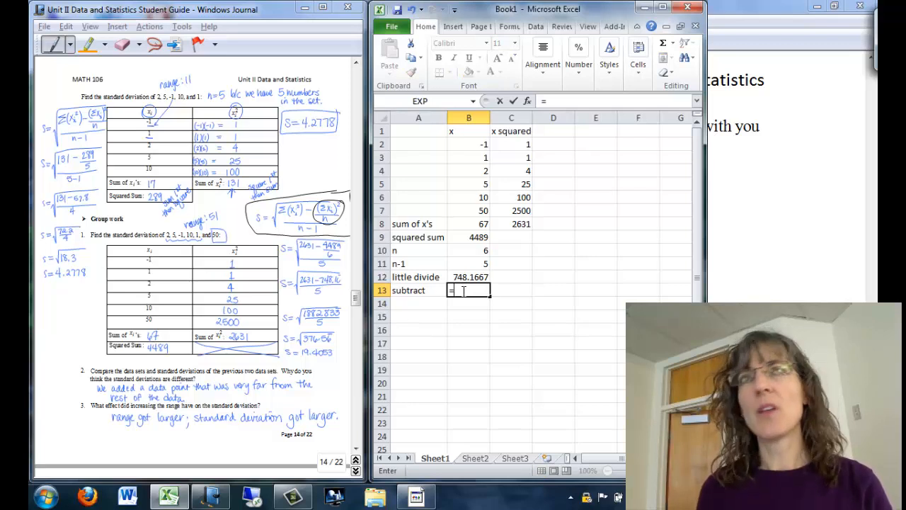
left_click(521, 225)
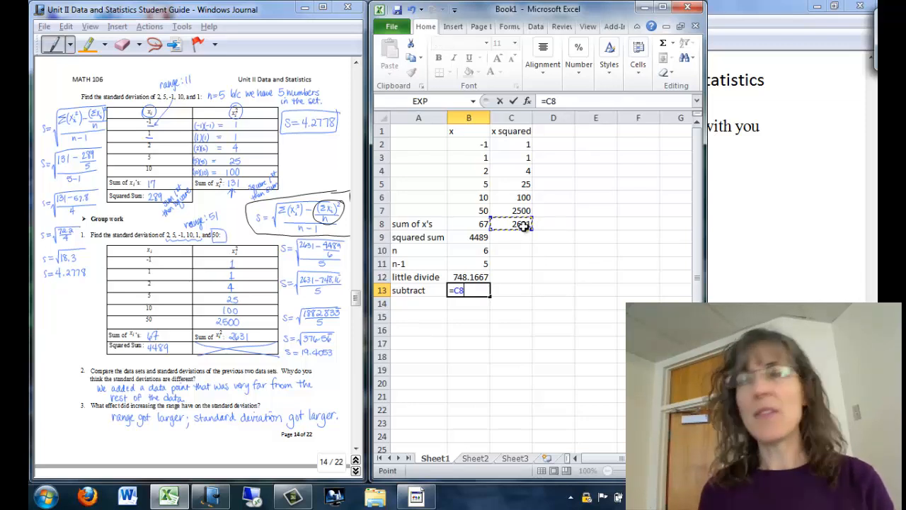
type("-")
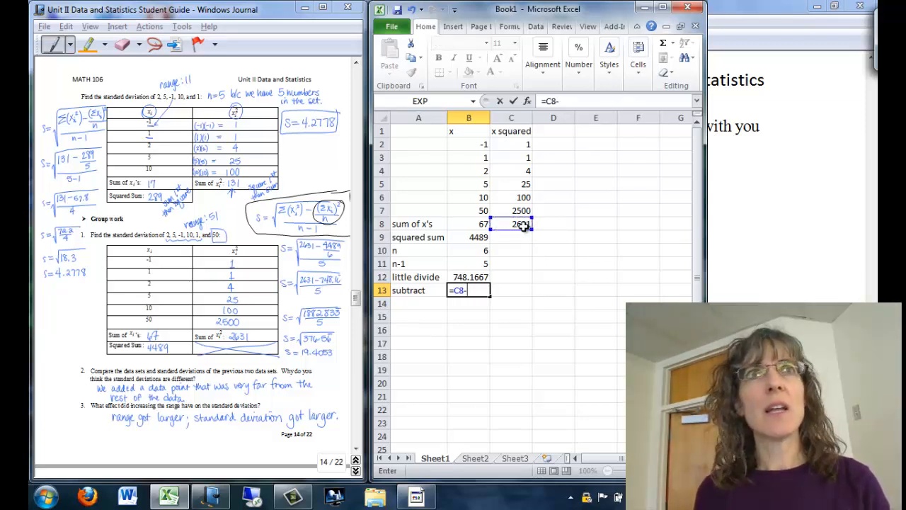
left_click(474, 277)
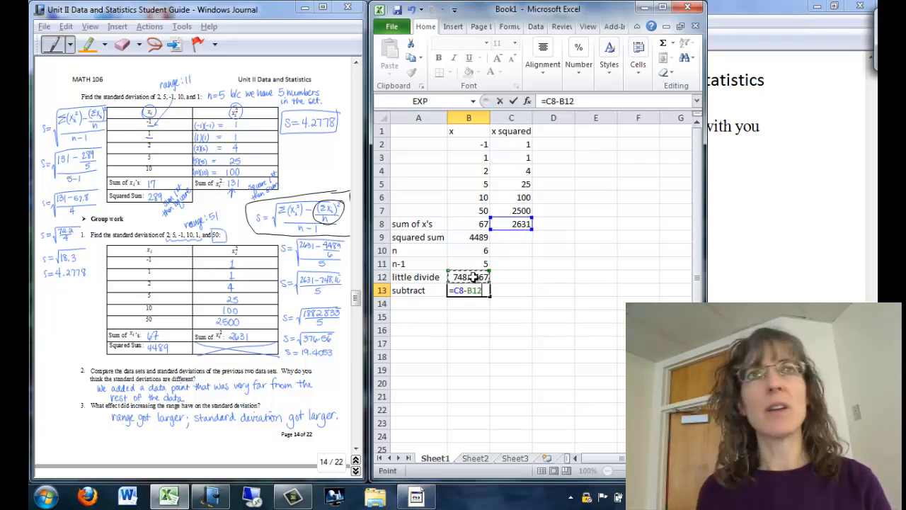
key("Return")
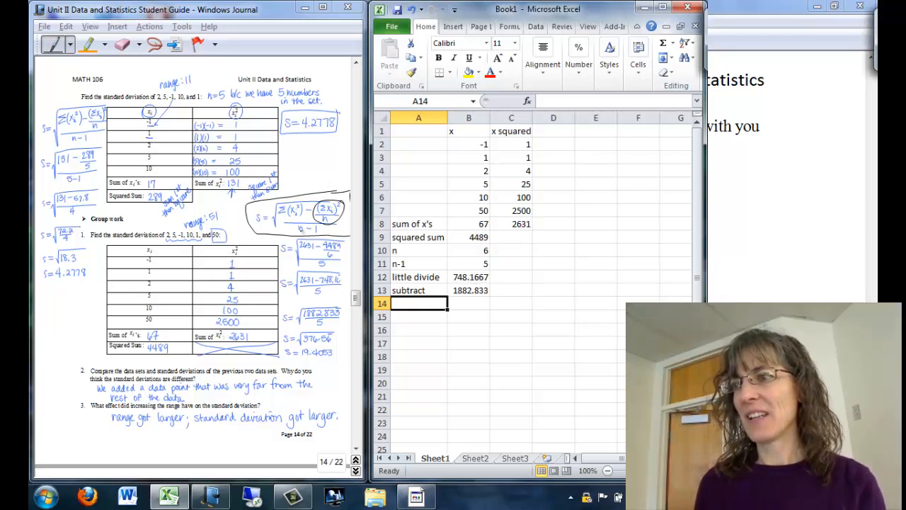
left_click(464, 295)
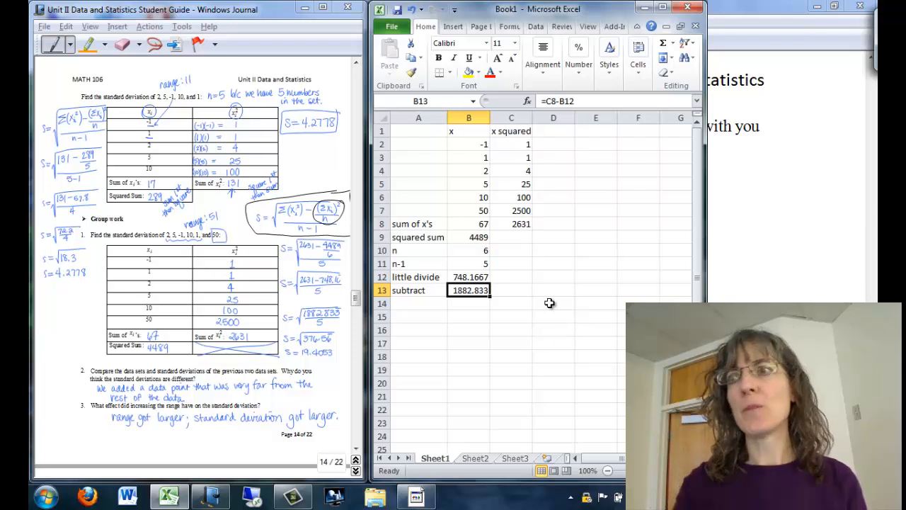
Step: Label cell A14 "big divide" and enter =B13/B11 in cell B14 to divide the subtraction result by n-1
key("Return")
key("Left")
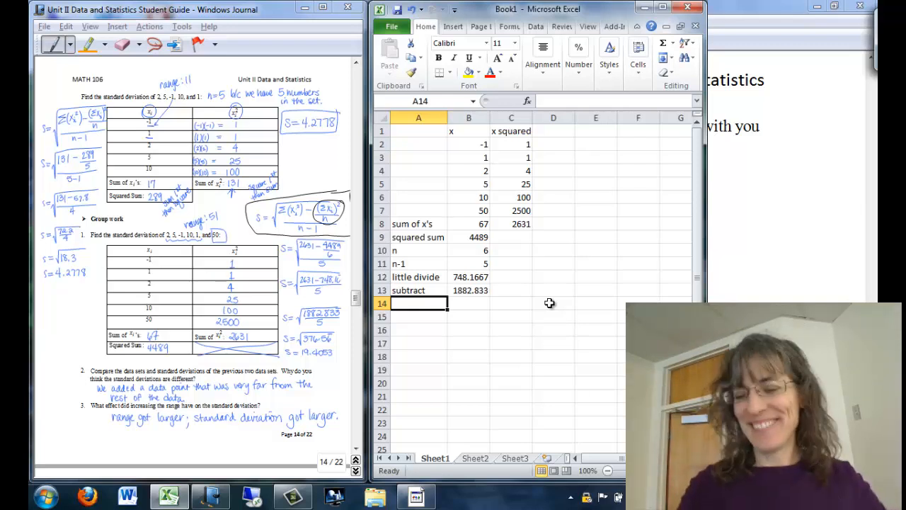
type("big divide")
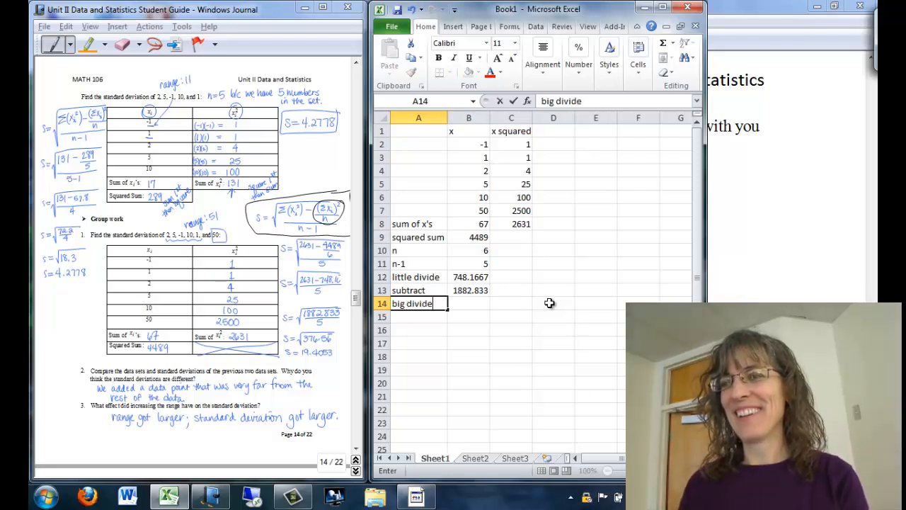
key("Tab")
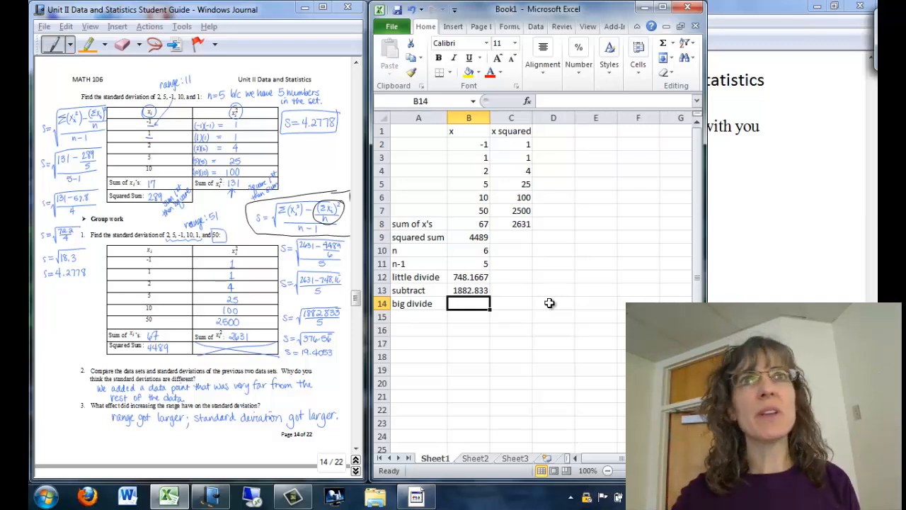
type("=")
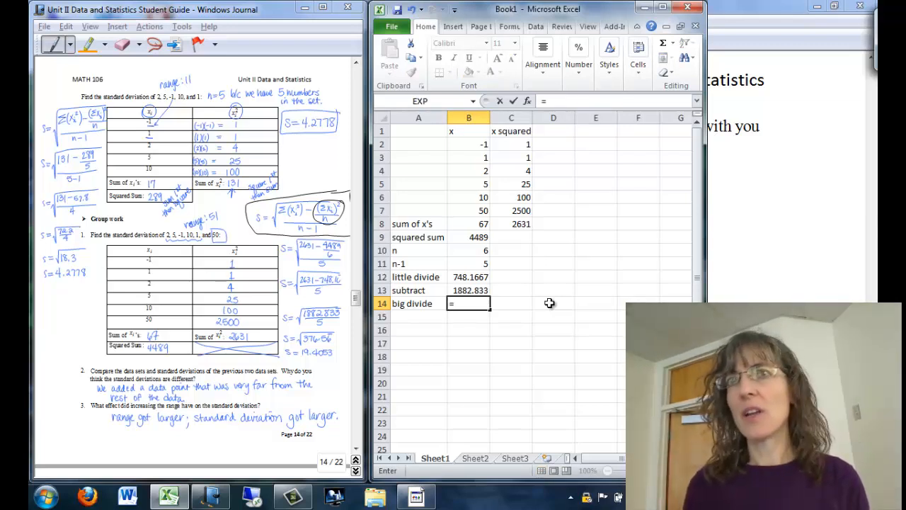
left_click(475, 292)
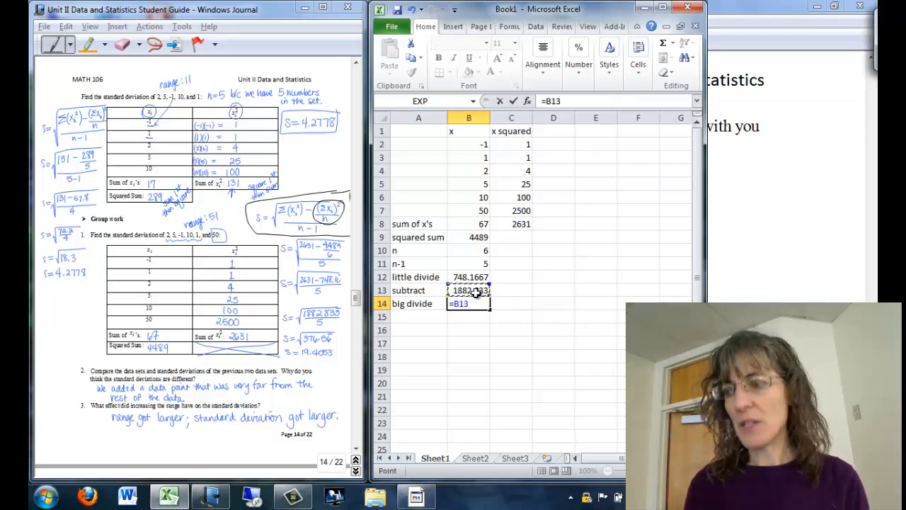
type("/")
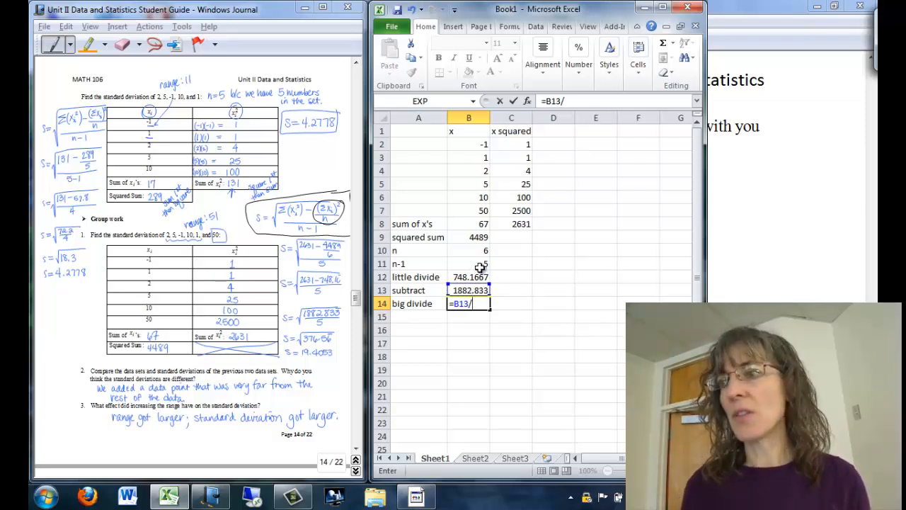
left_click(481, 264)
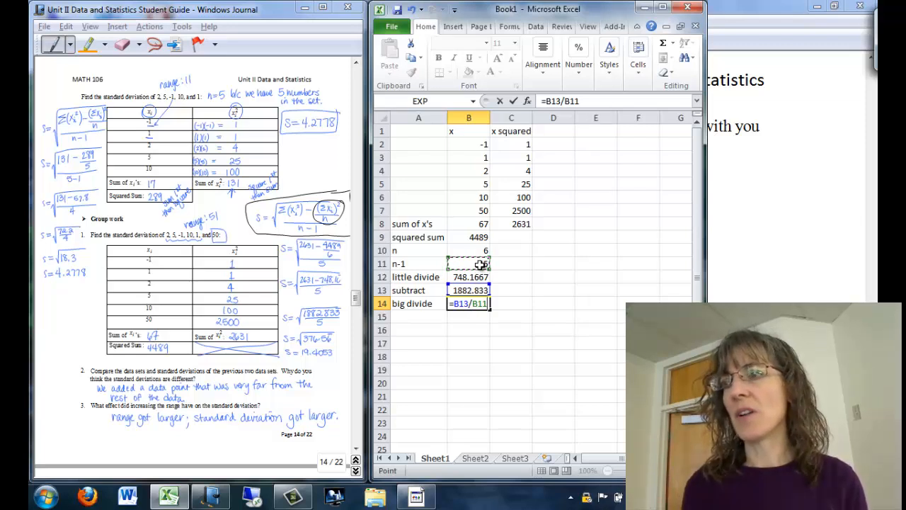
key("Return")
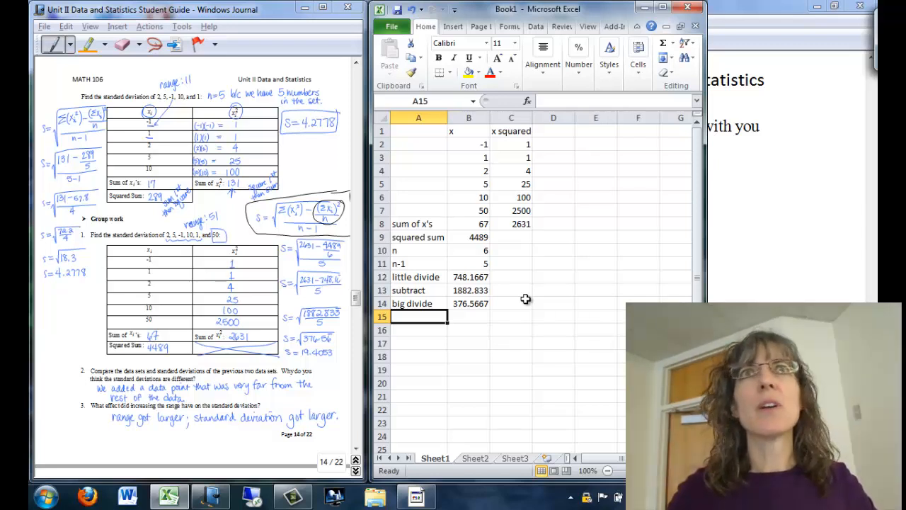
Step: Label cell A15 "square root" and compute the square root of B14 in cell B15 with the SQRT function
type("squar")
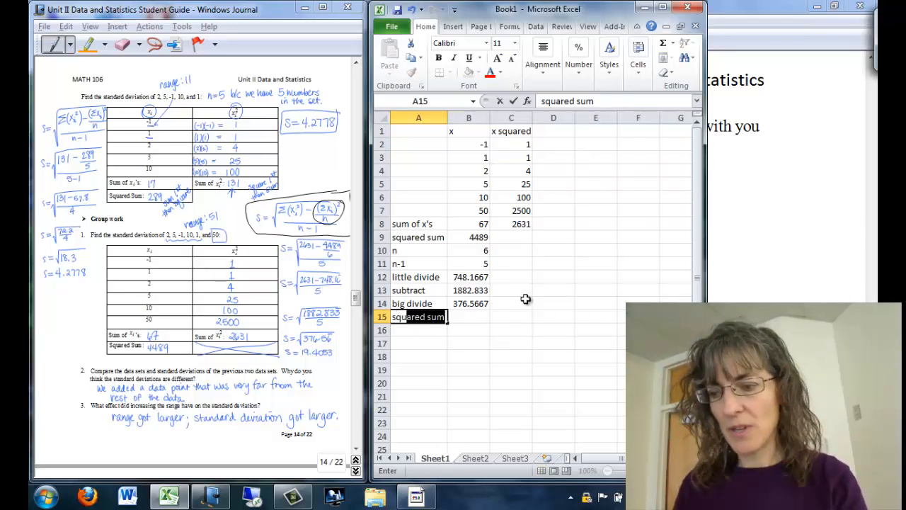
type("e root")
key("Tab")
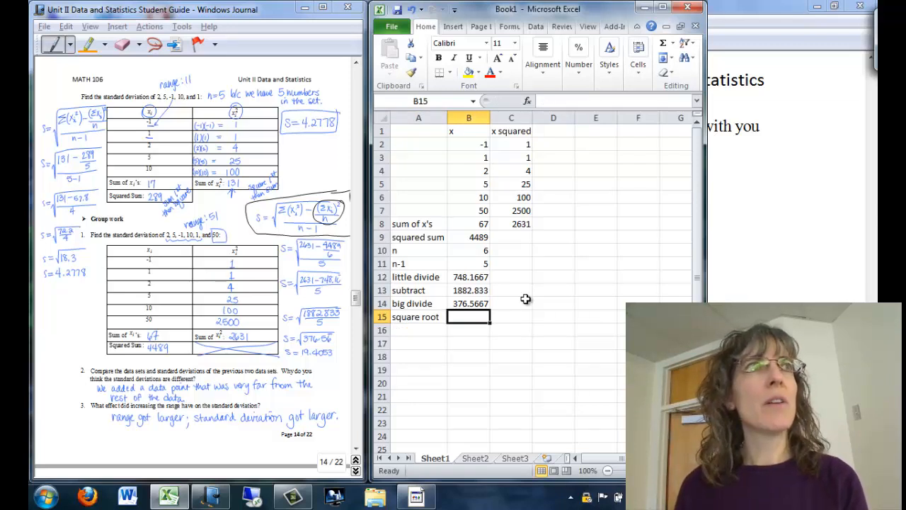
type("=")
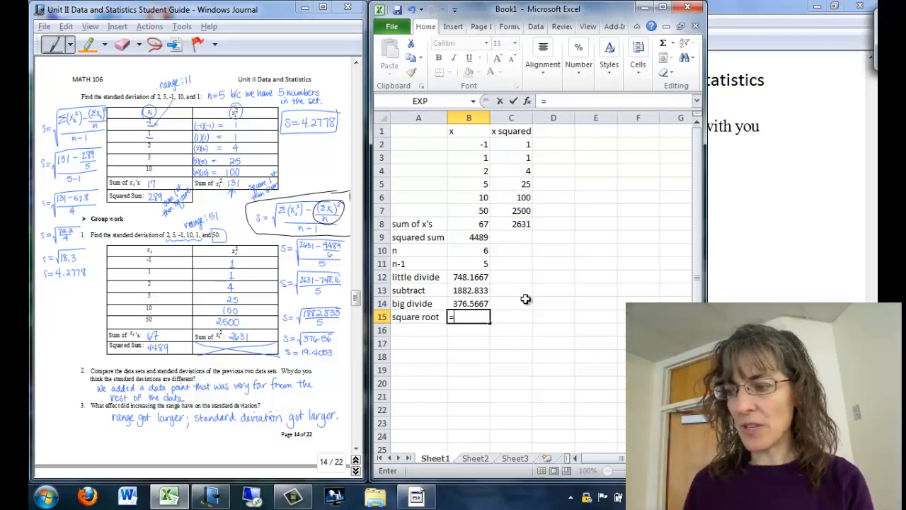
type("sqrt")
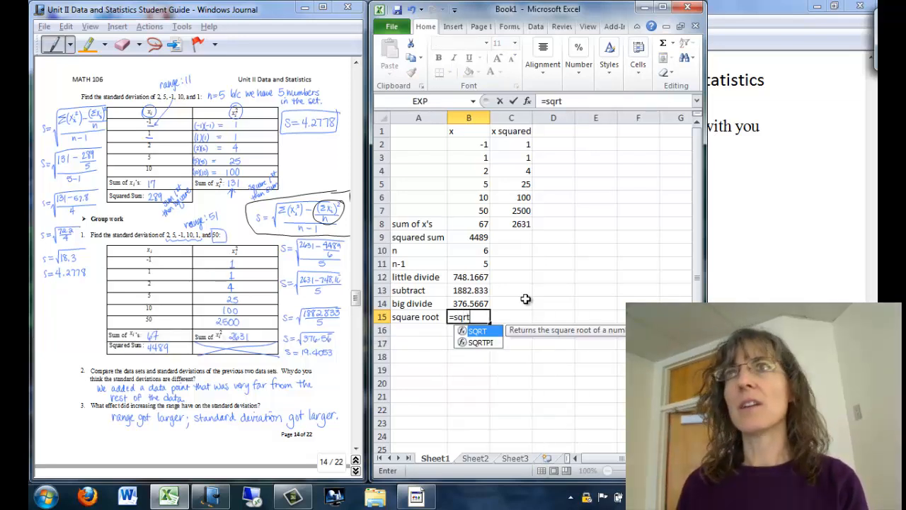
type("(")
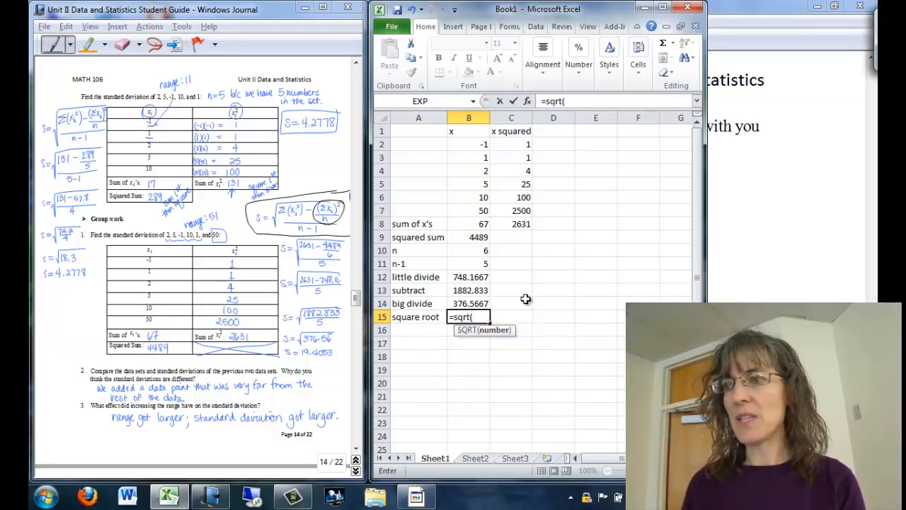
left_click(482, 303)
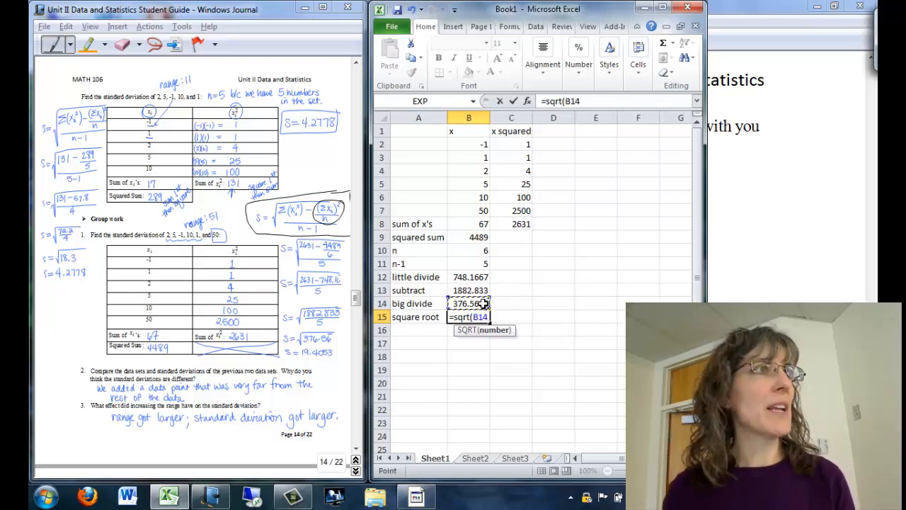
key("Return")
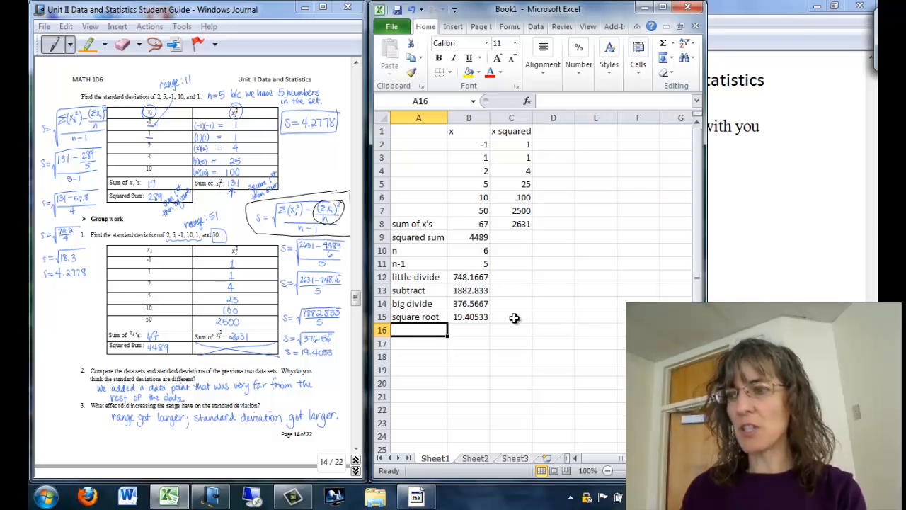
Step: Label cell A16 "Excel function" for the built-in standard deviation check
type("Excel ")
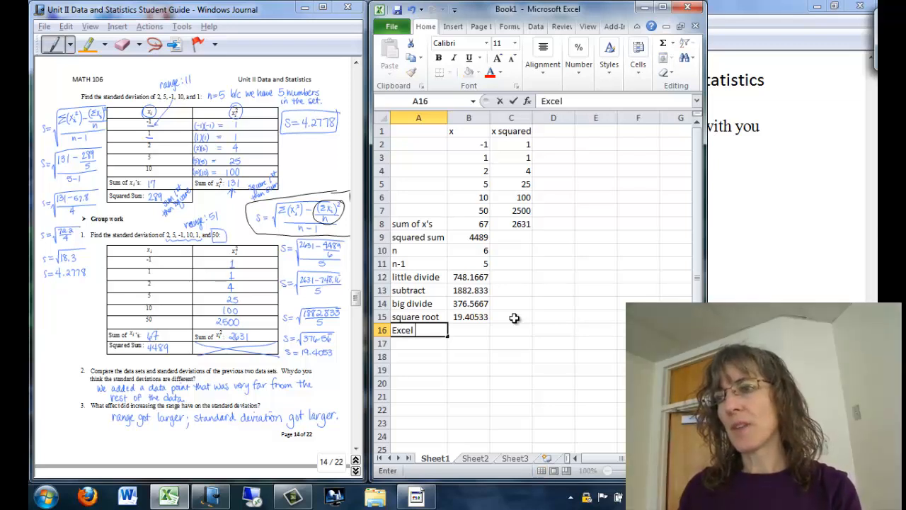
type("function")
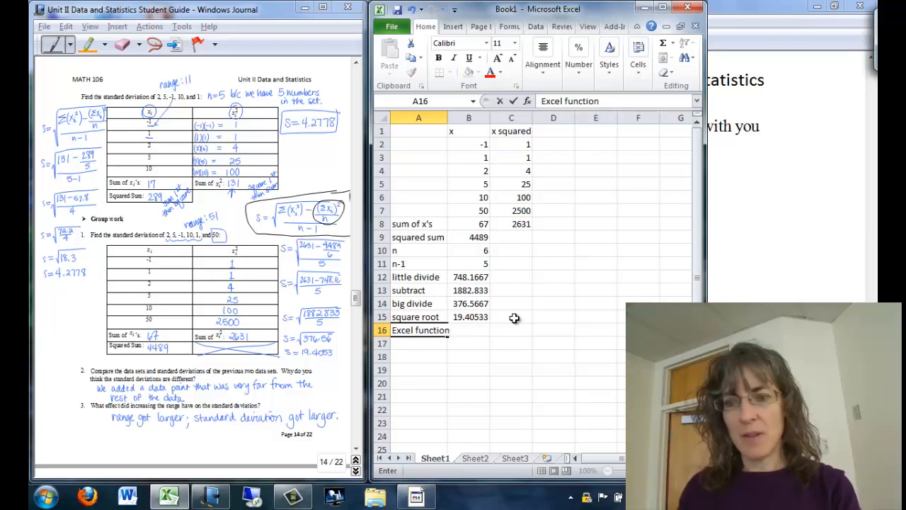
key("Tab")
Step: Enter the formula =STDEV(B2:B7) in cell B16 and auto-fit the width of column A to its labels
type("=")
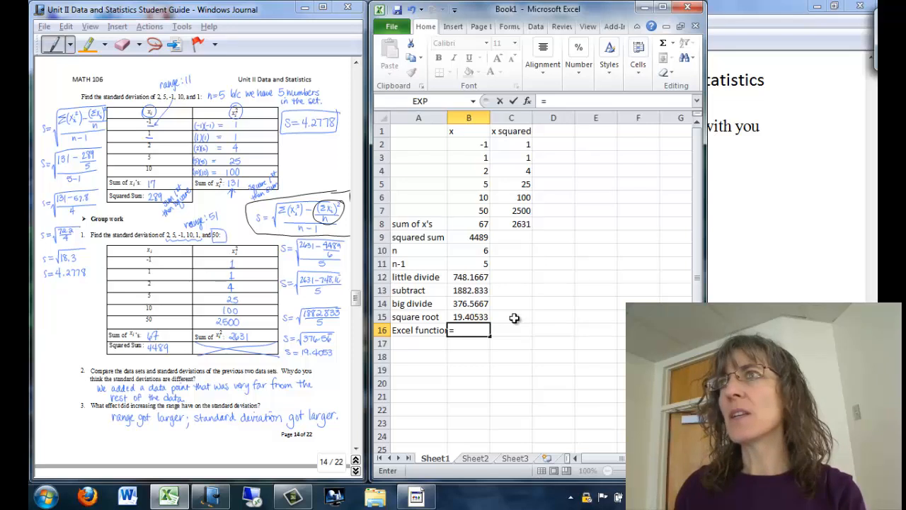
type("std")
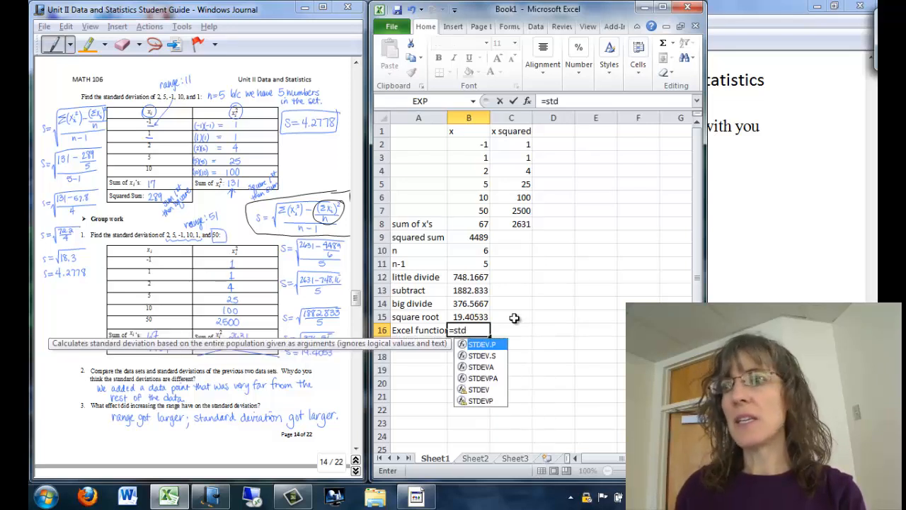
type("ev")
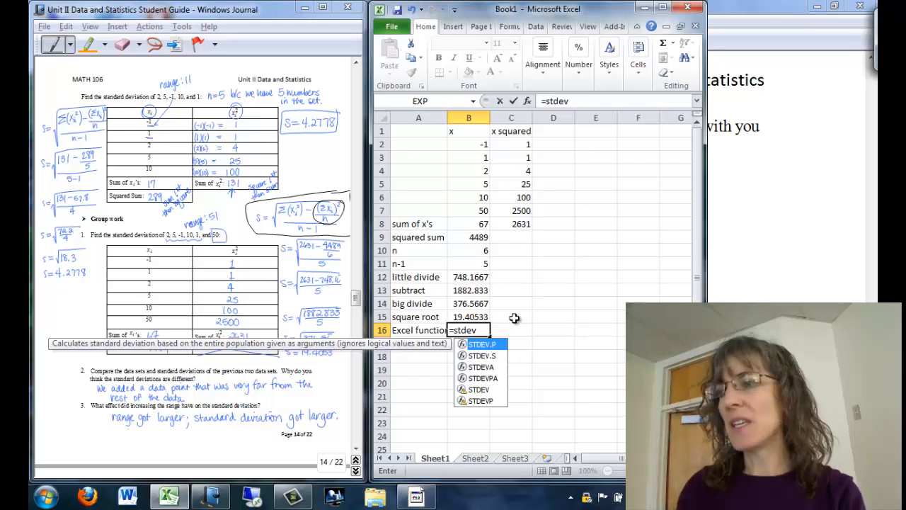
type("(")
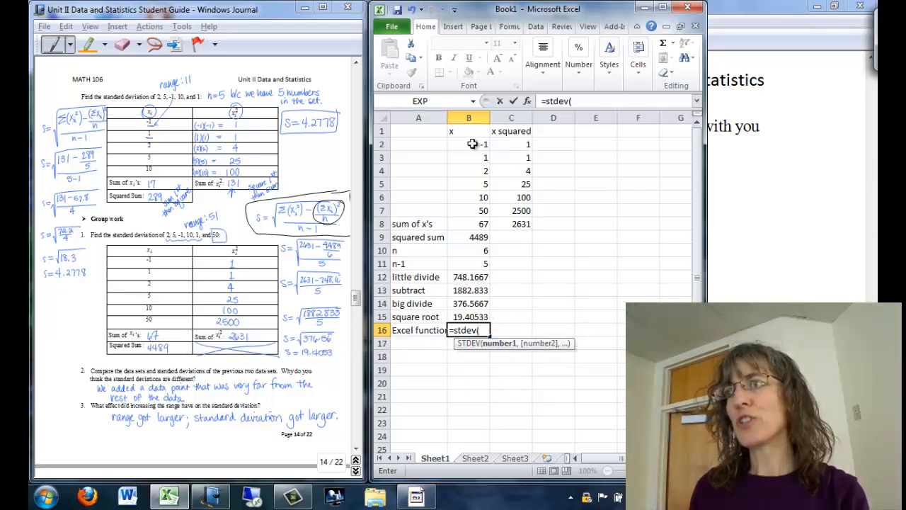
left_click_drag(472, 144, 471, 214)
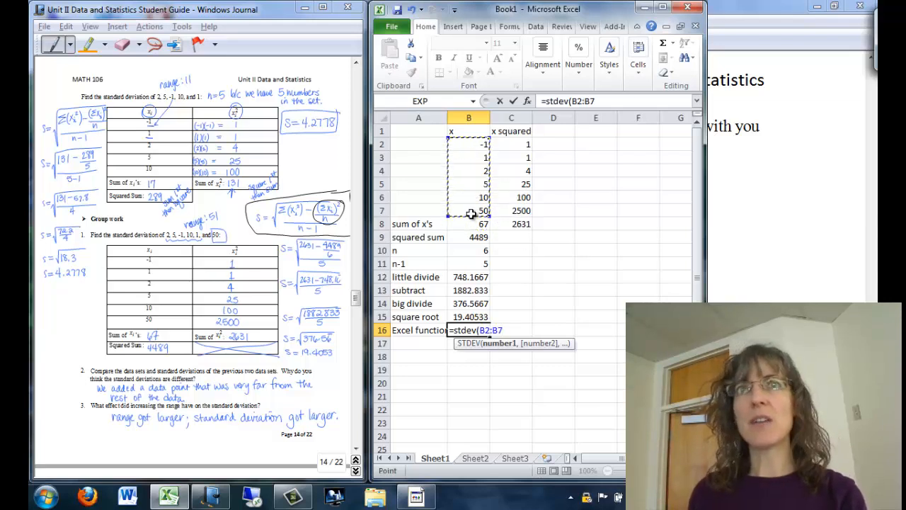
type(")")
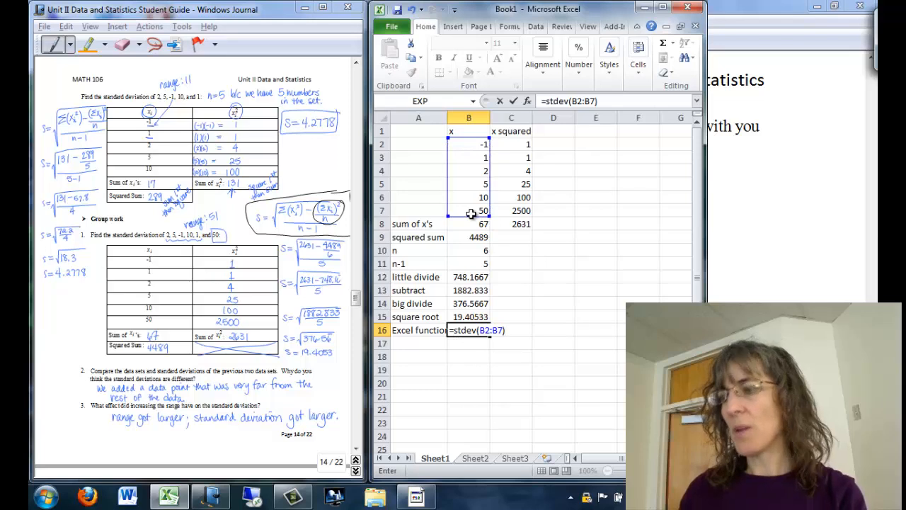
key("Return")
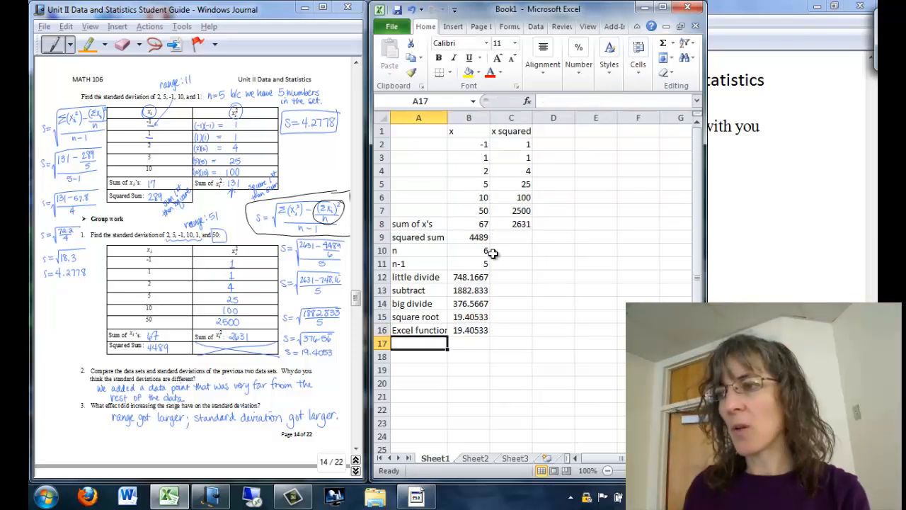
left_click(466, 328)
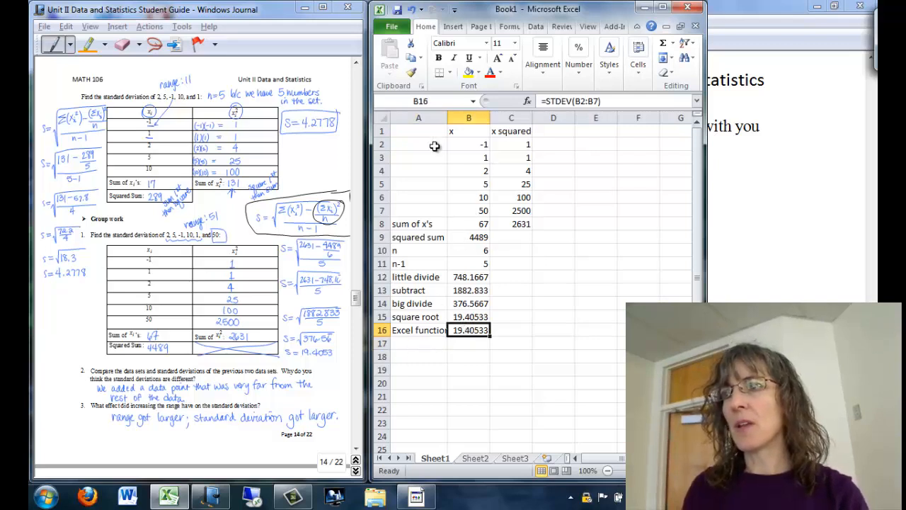
double_click(447, 116)
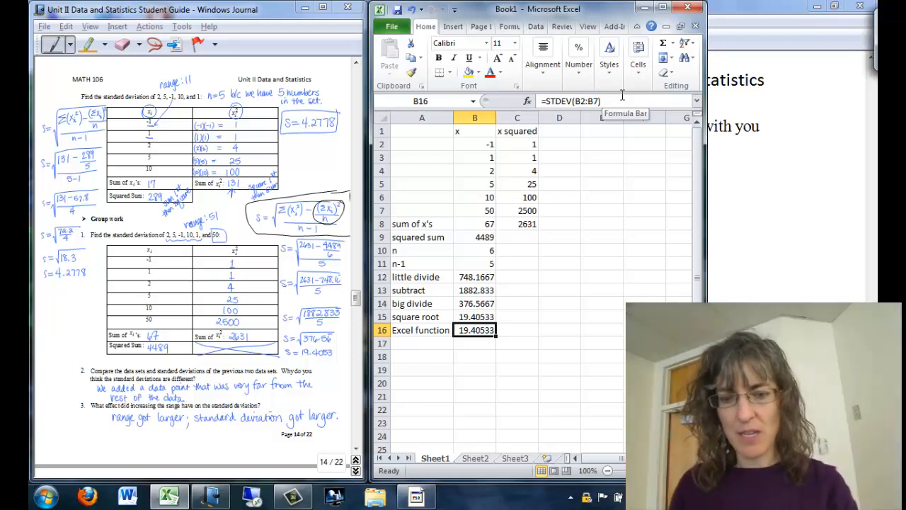
Step: Switch to Windows Journal and handwrite "Try changing 50 to 10, 1, 500" in the Excel Spreadsheet exercises notes on page 15
left_click(228, 248)
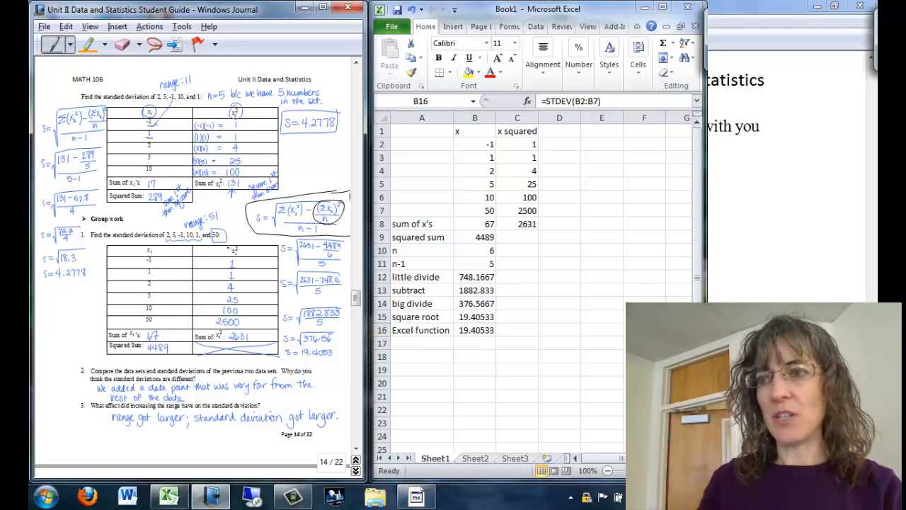
scroll(228, 247, "down", 1)
scroll(228, 248, "down", 3)
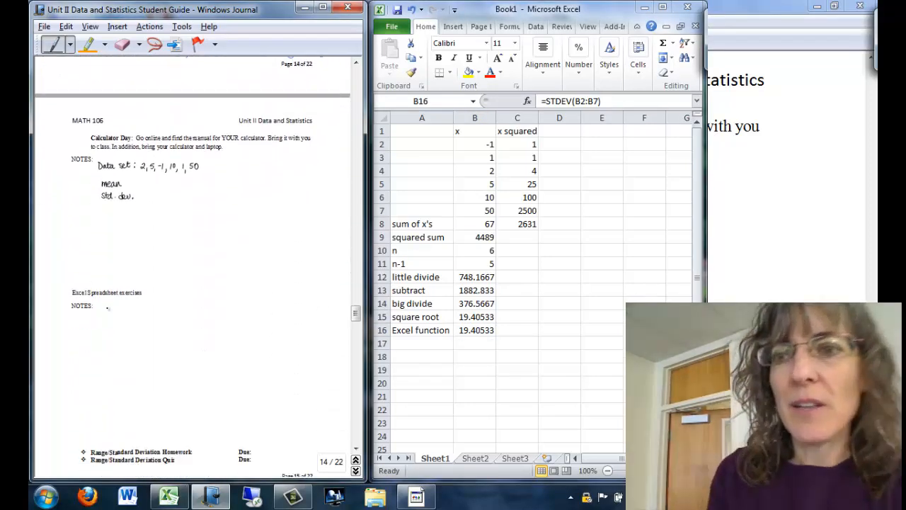
left_click_drag(106, 308, 106, 318)
mouse_move(98, 308)
left_mouse_down()
mouse_move(129, 313)
mouse_move(129, 329)
mouse_move(150, 320)
mouse_move(201, 330)
mouse_move(234, 314)
mouse_move(253, 324)
left_mouse_up()
left_click_drag(249, 317, 263, 316)
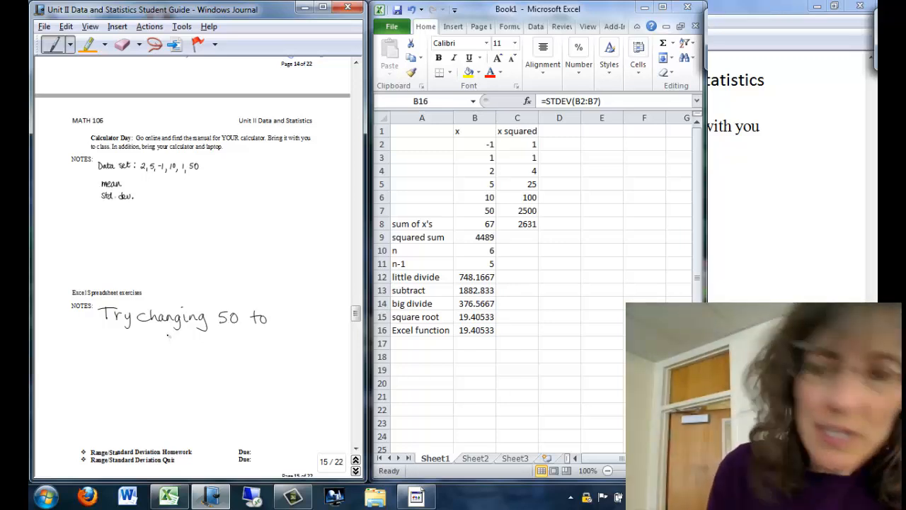
mouse_move(169, 343)
left_mouse_down()
mouse_move(169, 353)
mouse_move(179, 340)
mouse_move(180, 370)
mouse_move(166, 389)
mouse_move(189, 380)
left_mouse_up()
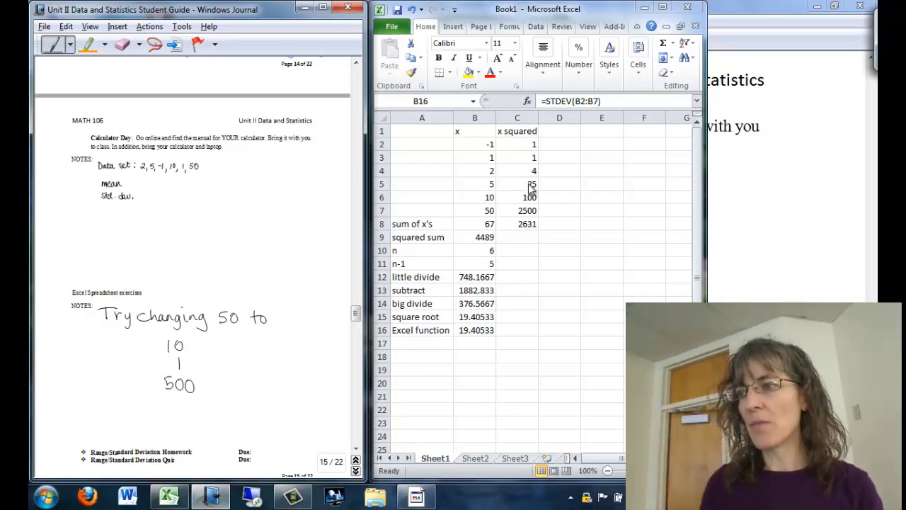
double_click(484, 212)
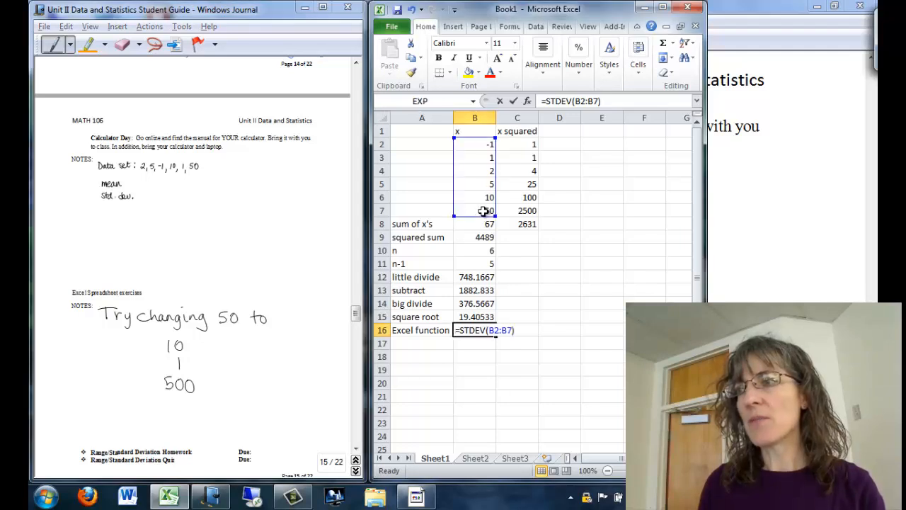
left_click(483, 211)
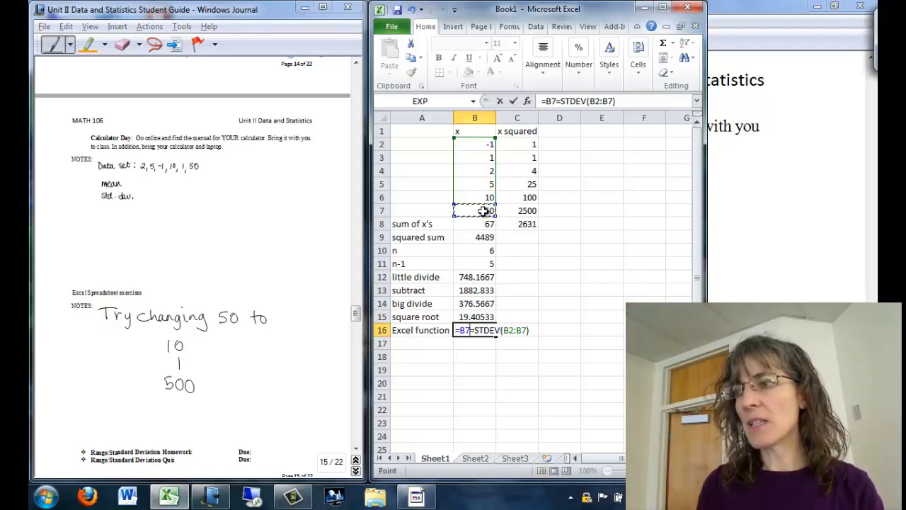
key("BackSpace")
key("BackSpace")
key("BackSpace")
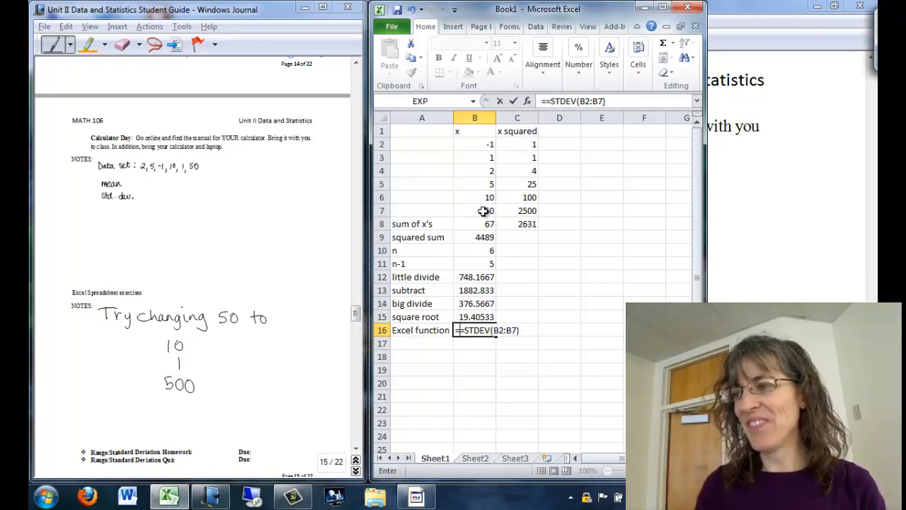
key("Return")
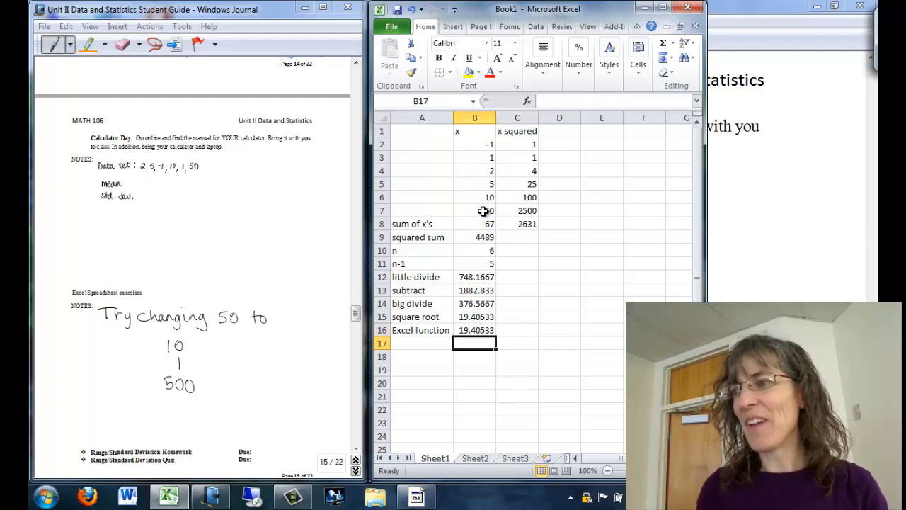
Step: Replace the last x value in cell B7 of the Excel sheet with 10
left_click(483, 211)
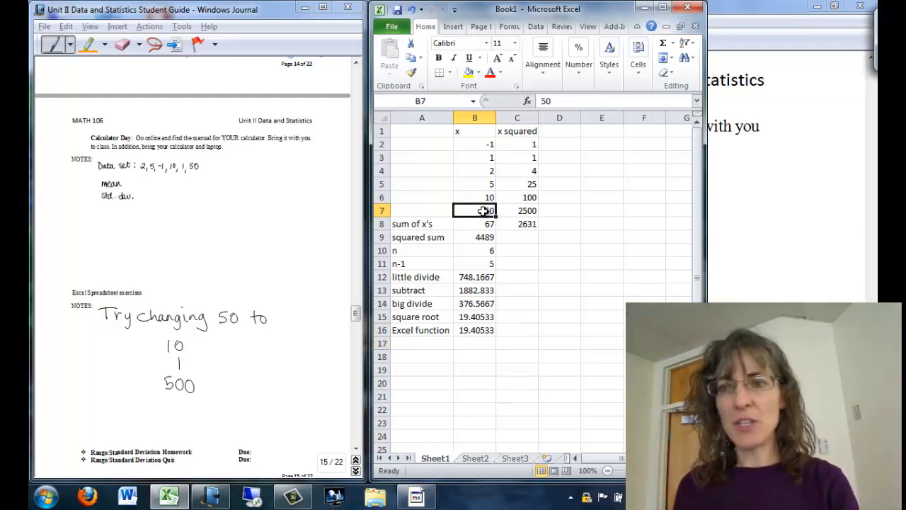
type("10")
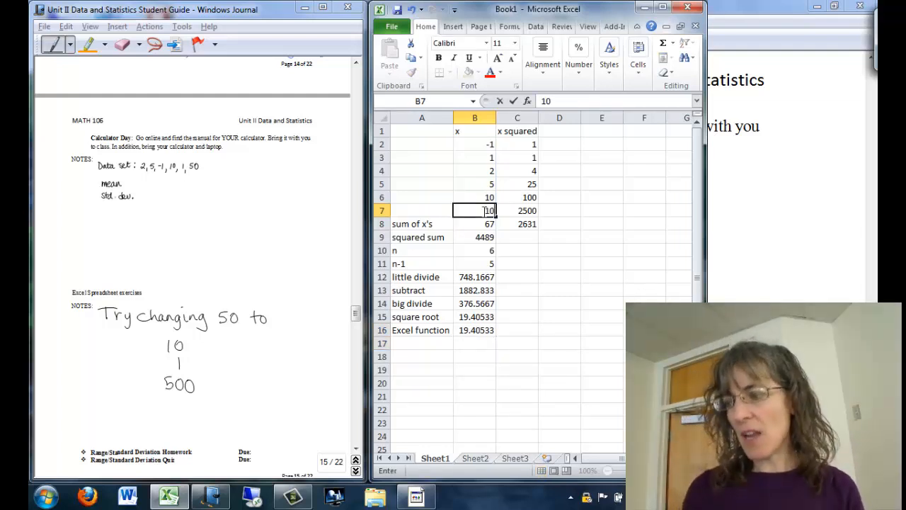
key("Return")
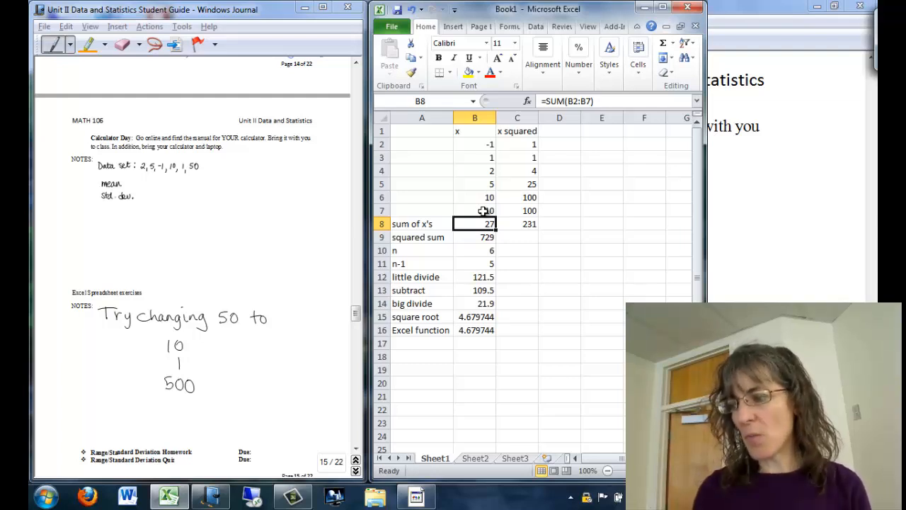
Step: Select the last x value in cell B7
left_click(483, 211)
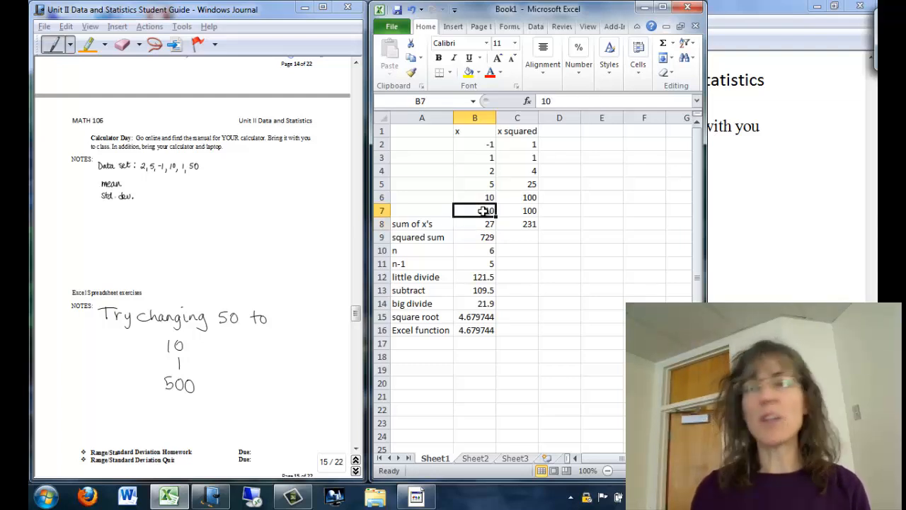